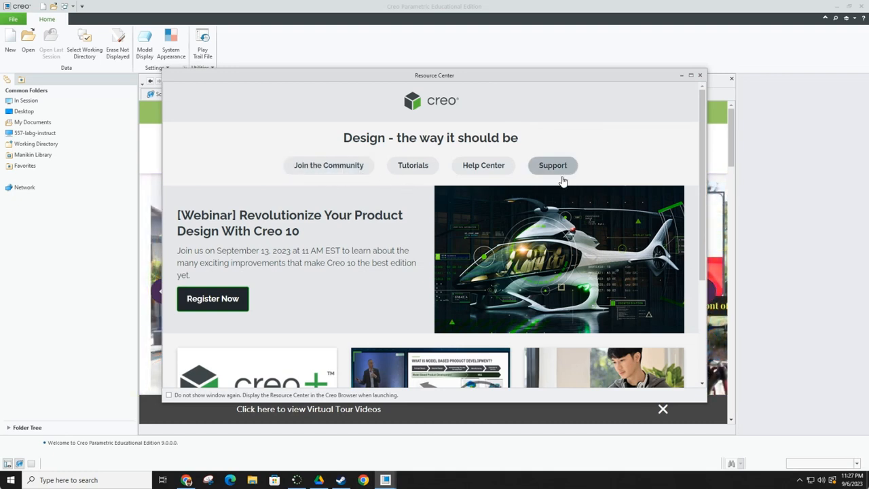
Step: Close the Resource Center and the embedded browser, and create a new sketch file named sketch
click(701, 77)
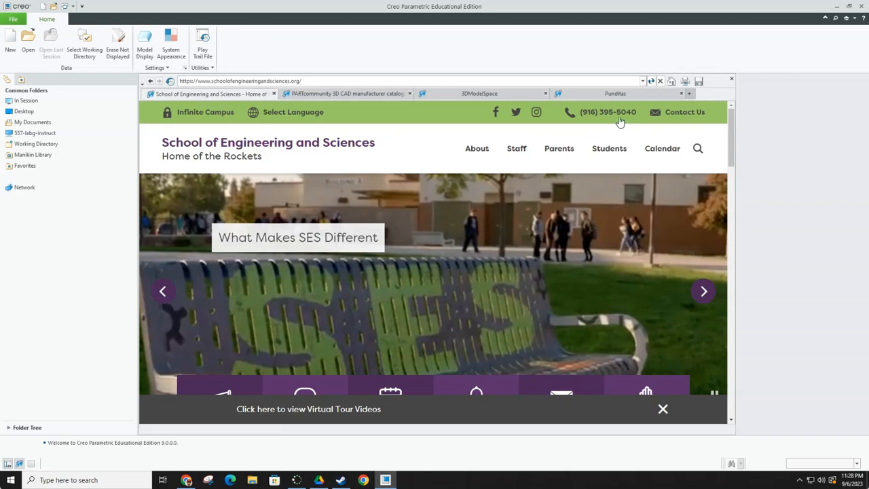
click(732, 81)
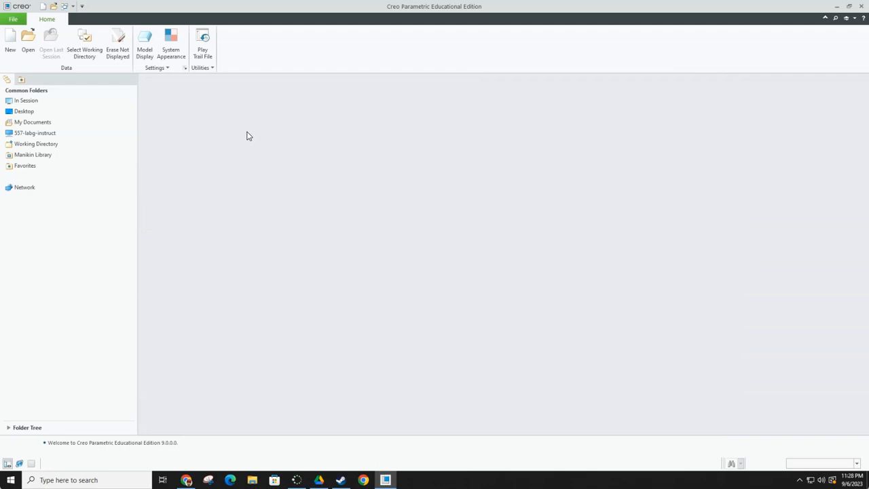
click(12, 48)
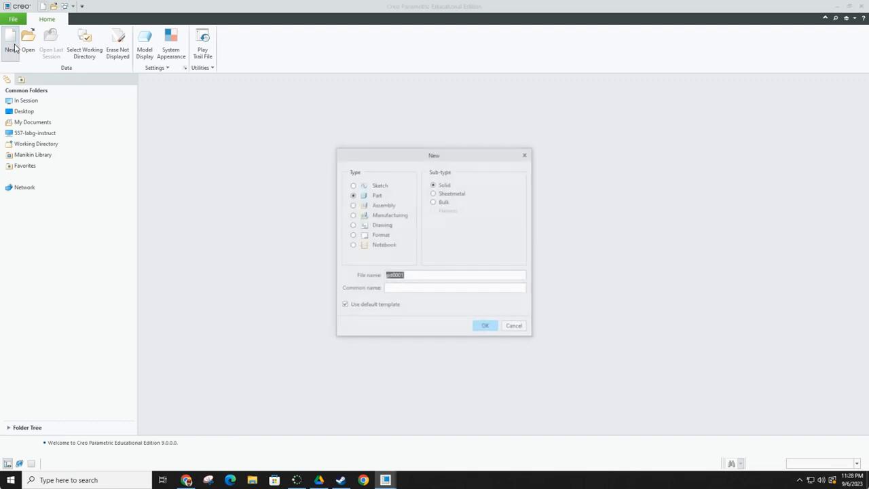
click(354, 185)
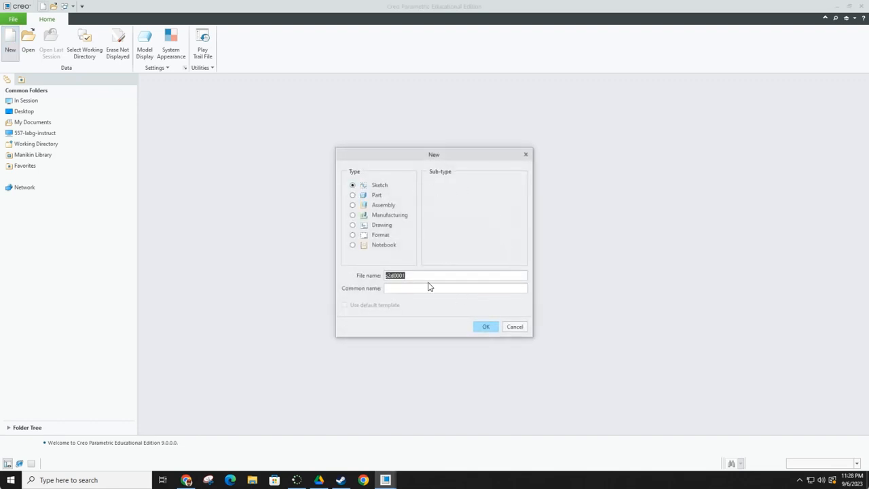
text(sketch)
click(483, 329)
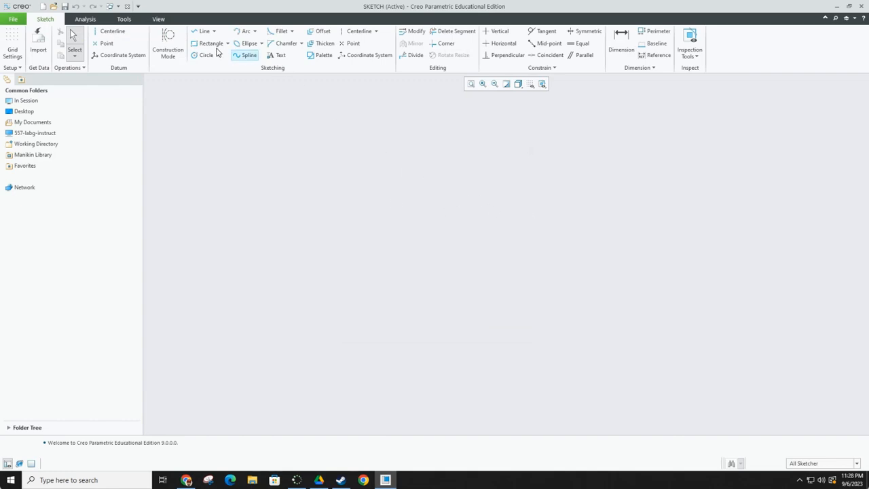
Step: Draw a closed rectangle from four connected horizontal and vertical lines, about 6 wide and 3.1 high
click(203, 31)
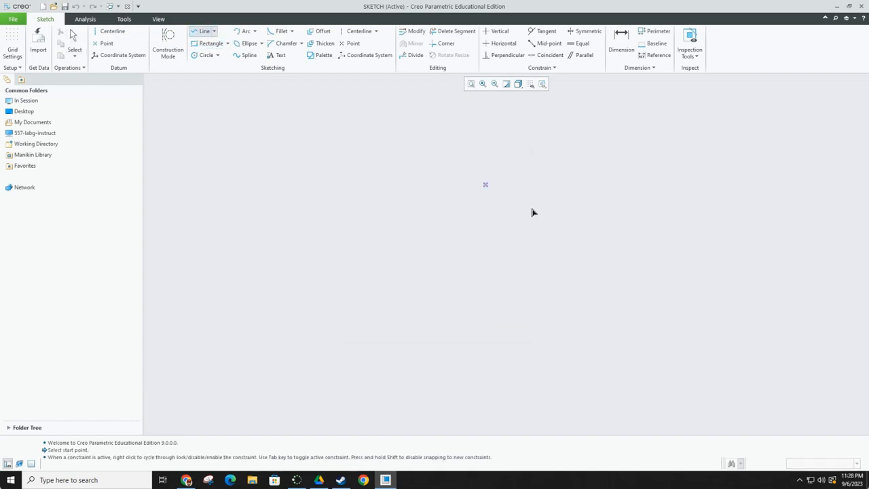
click(384, 202)
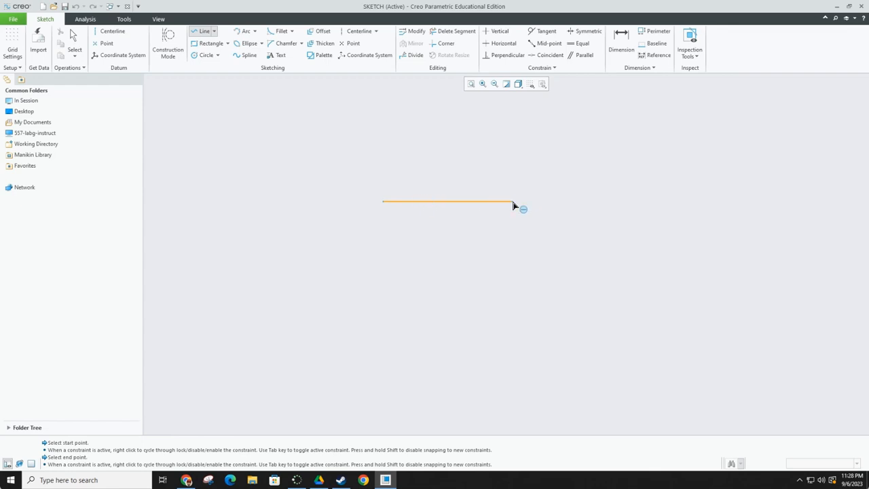
click(513, 205)
click(513, 270)
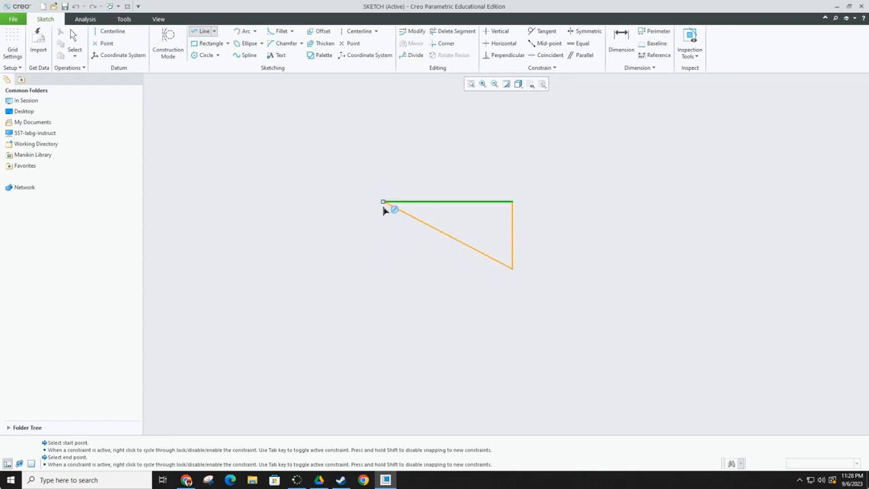
click(386, 276)
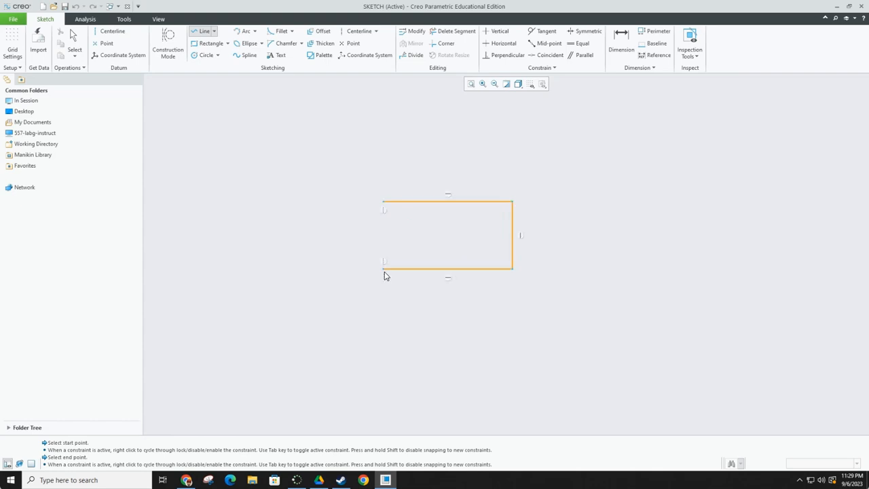
click(383, 205)
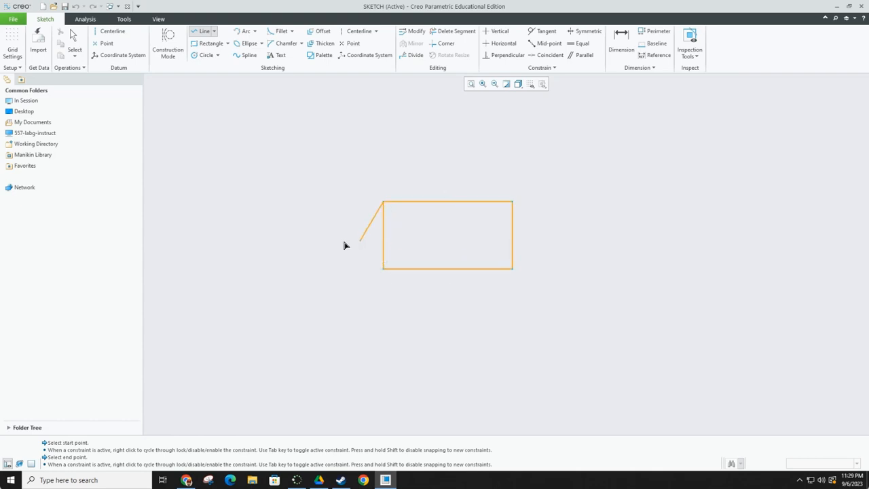
middle_click(335, 168)
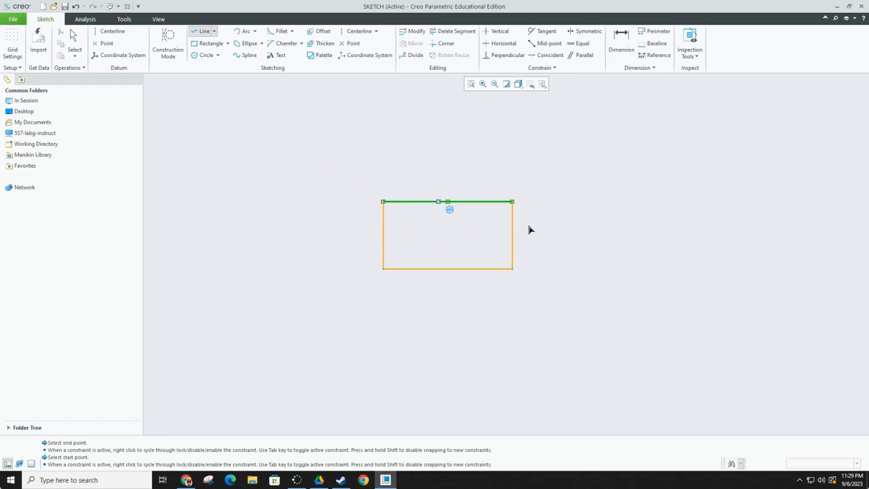
Step: Dimension the rectangle's upper horizontal edge and set its length to 6
click(622, 41)
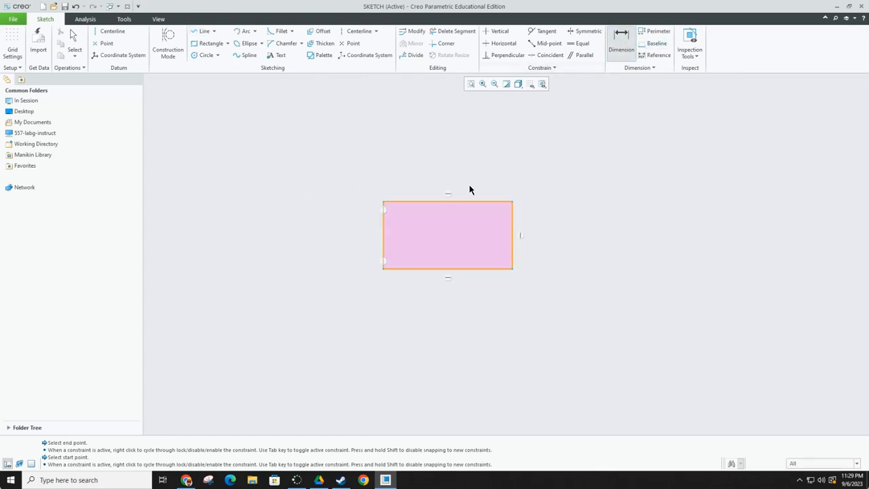
click(466, 201)
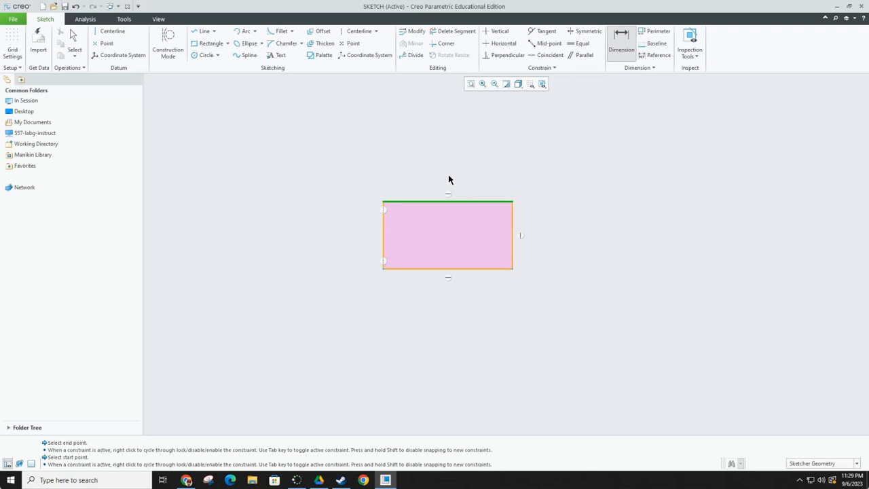
middle_click(448, 177)
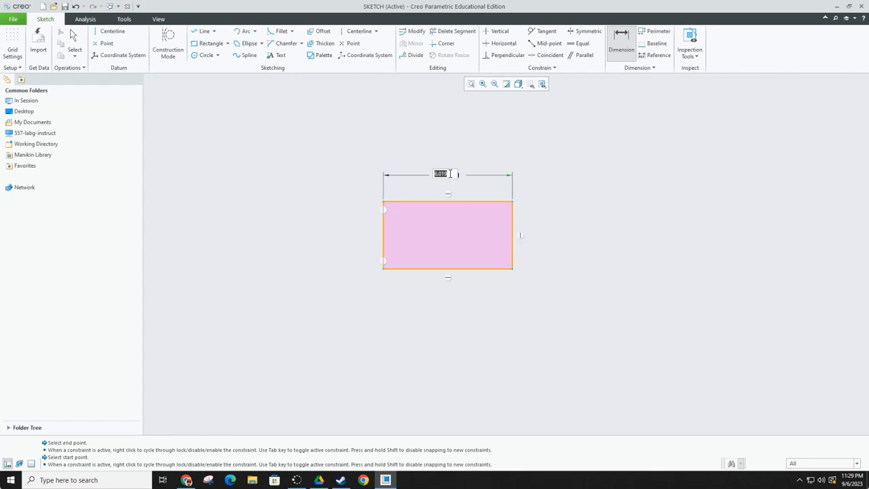
text(6)
key(Return)
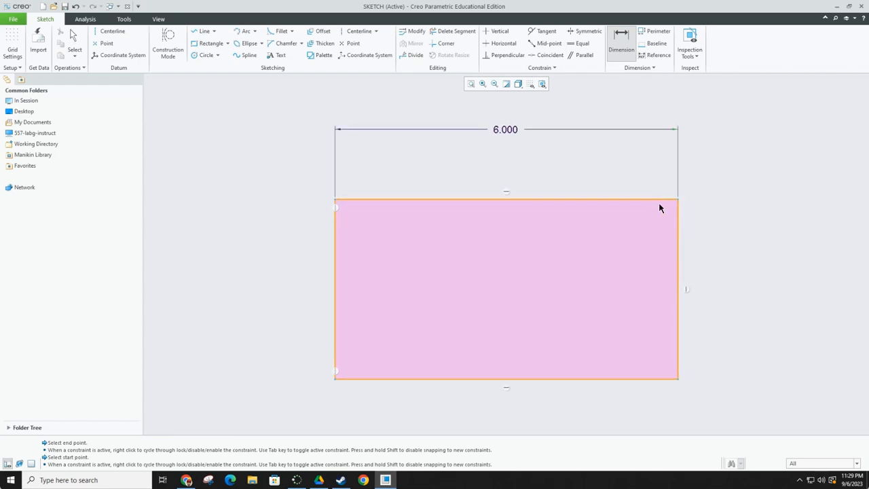
Step: Dimension the rectangle's right vertical edge and set its height to 4
click(679, 272)
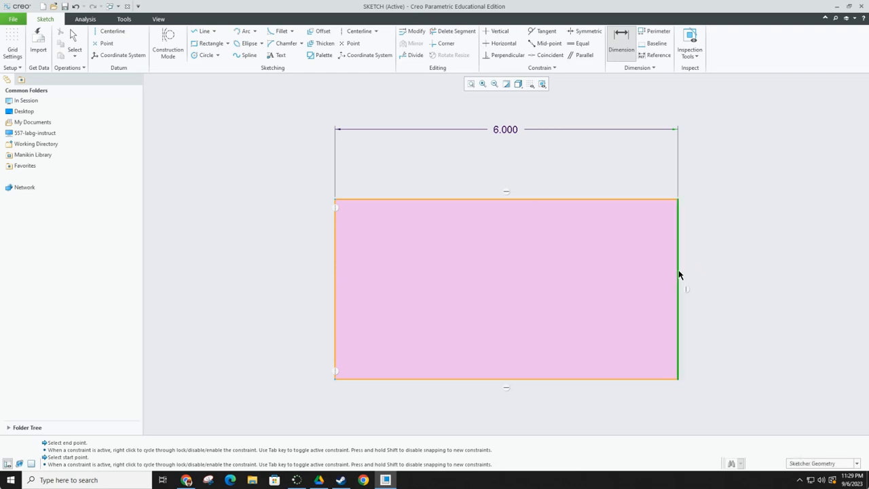
middle_click(733, 293)
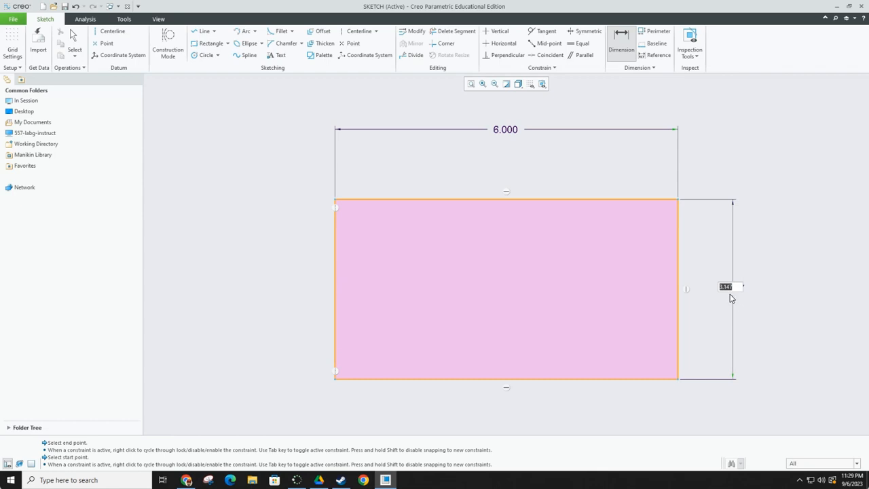
text(4)
key(Return)
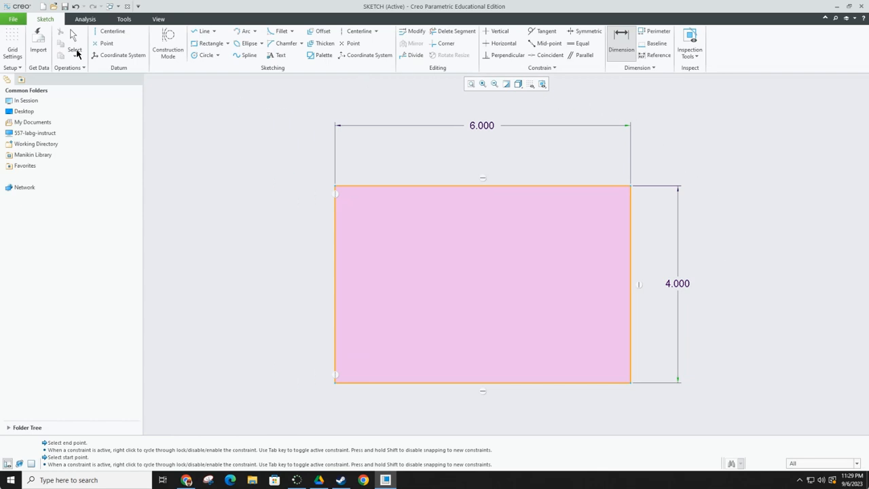
click(16, 20)
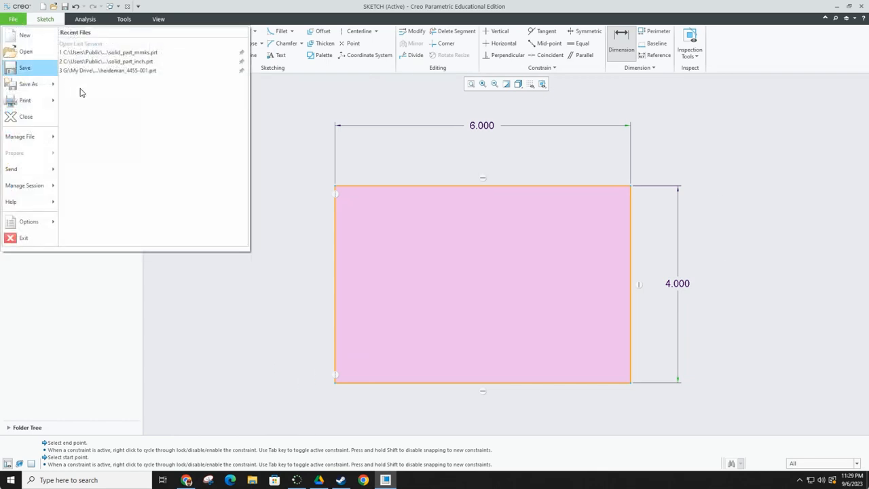
click(23, 35)
click(380, 185)
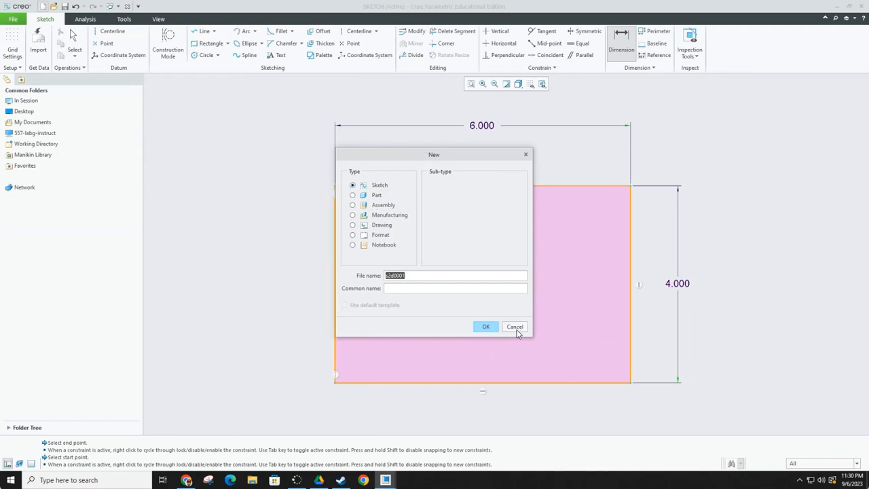
drag(483, 159, 240, 178)
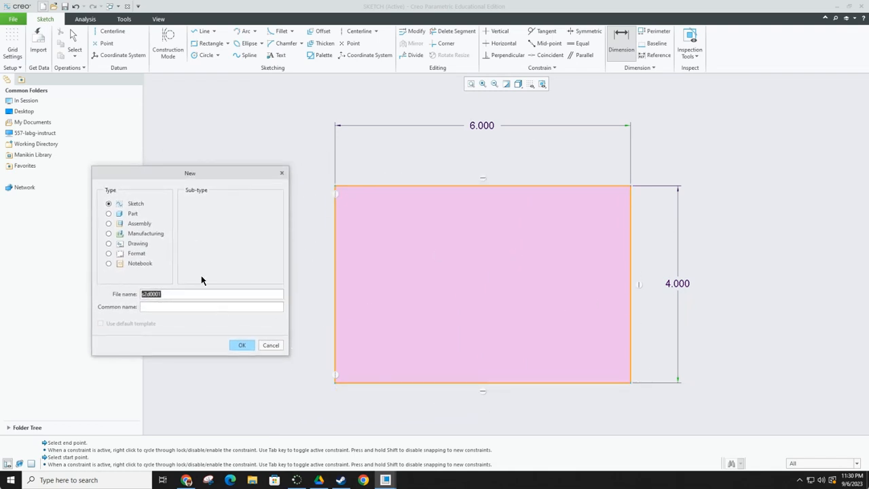
click(271, 346)
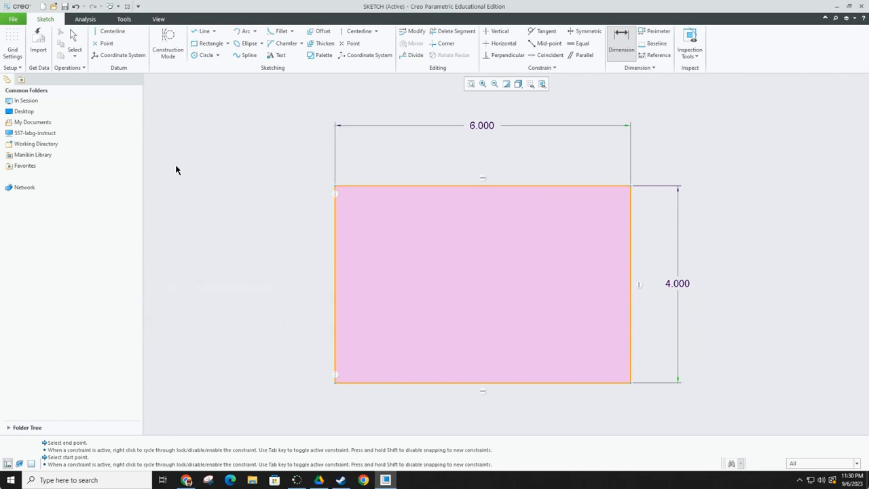
Step: Create a new solid part file named part using the default template
click(14, 20)
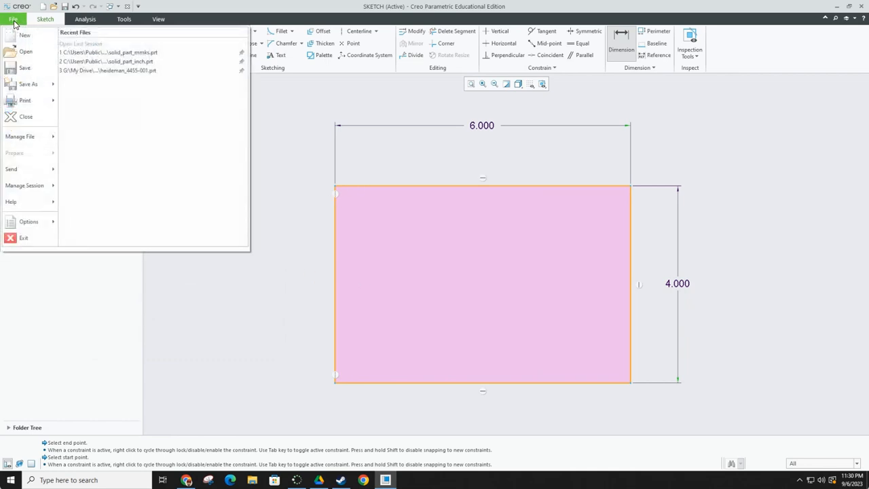
click(25, 35)
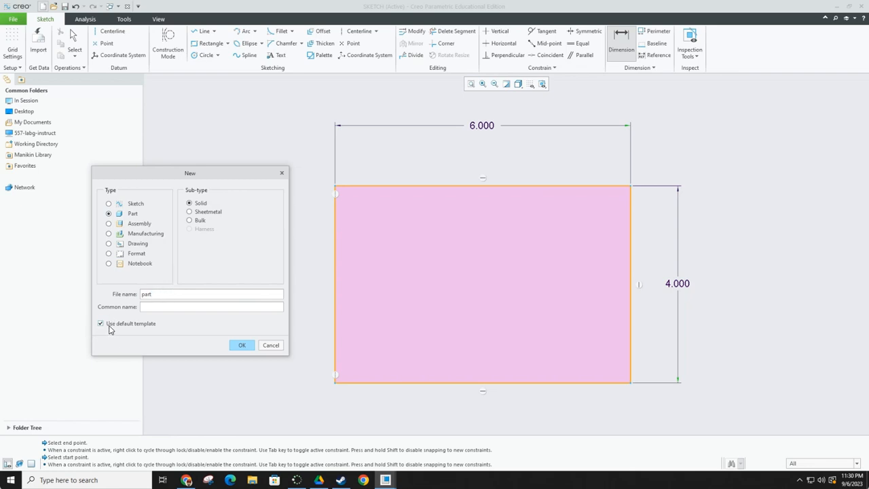
click(241, 346)
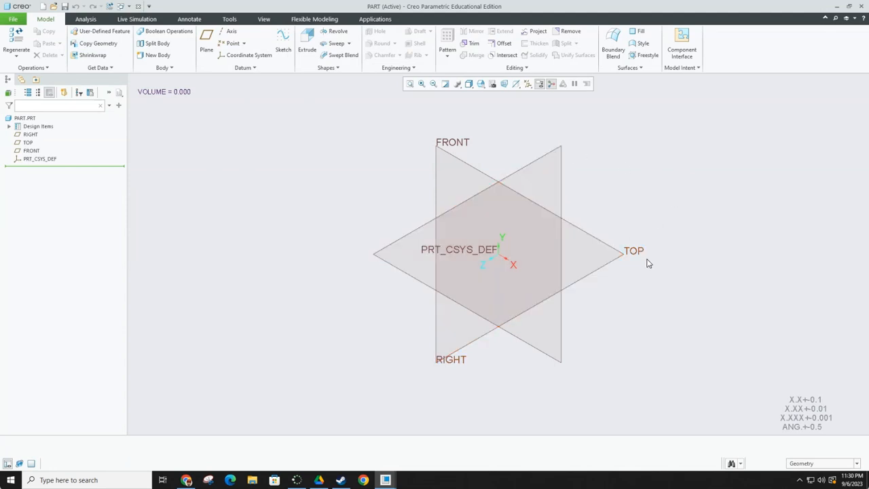
Step: Highlight the TOP, FRONT and RIGHT datum planes one by one to examine their orientation, and clear the selection
click(609, 267)
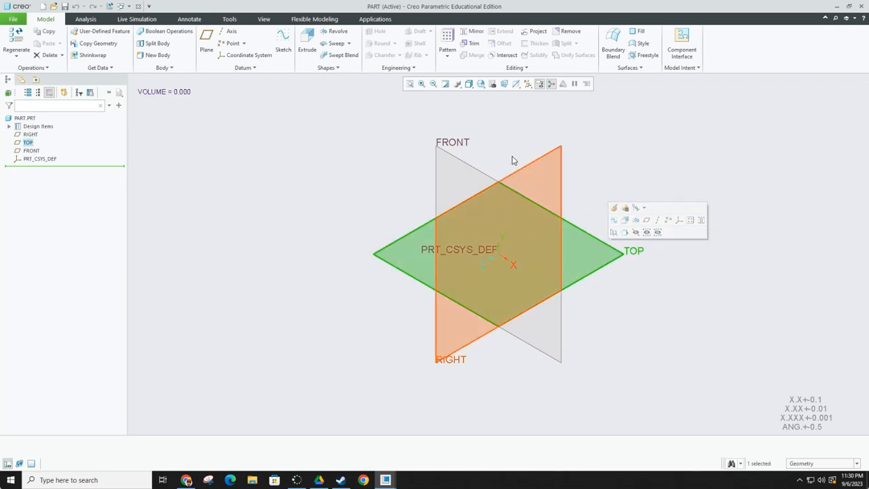
click(477, 171)
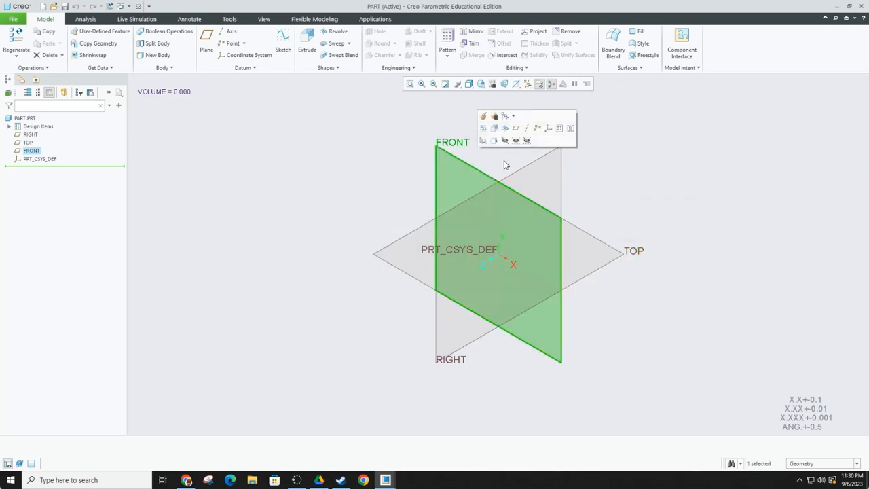
click(523, 174)
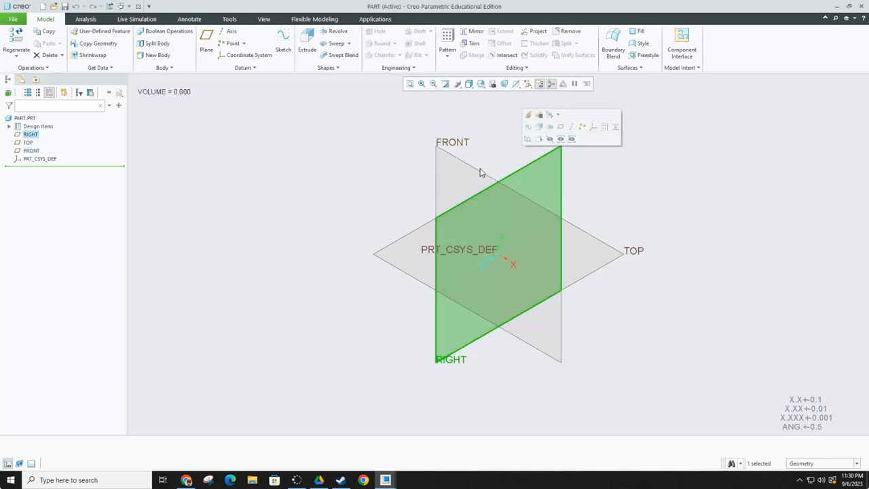
click(622, 201)
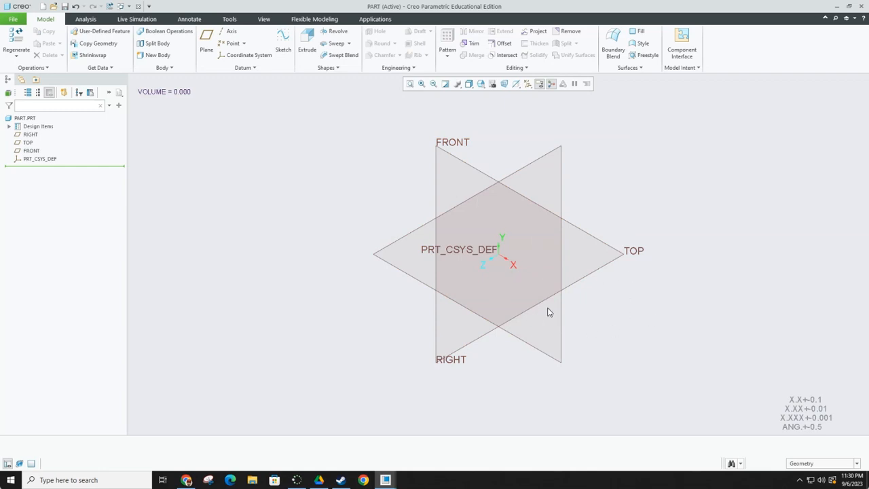
Step: Start a new sketch on the TOP datum plane
click(599, 274)
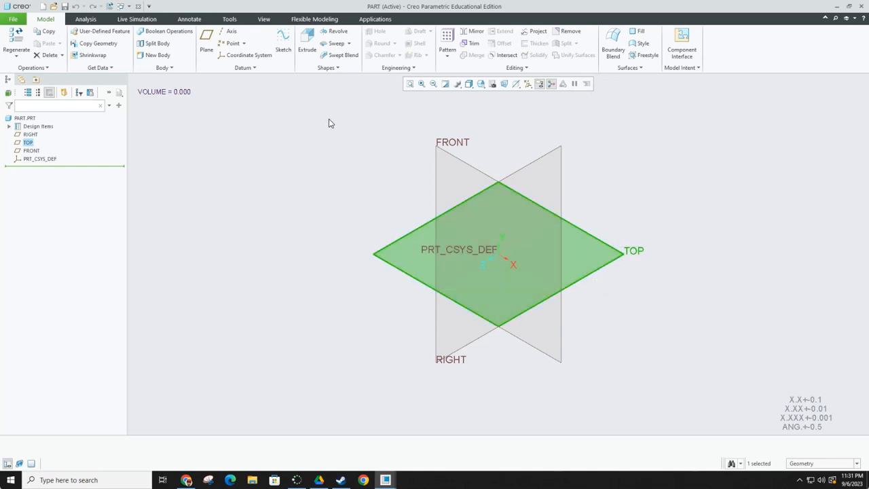
click(284, 50)
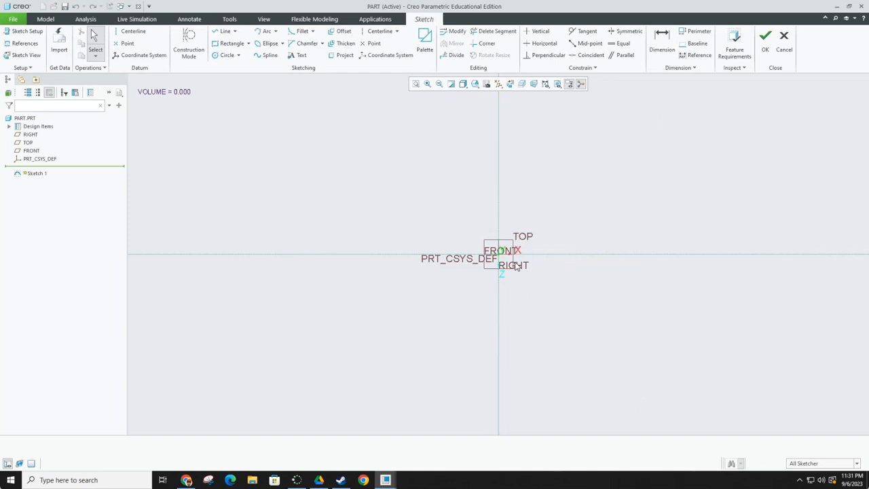
scroll(511, 254, down, 1)
scroll(510, 258, up, 3)
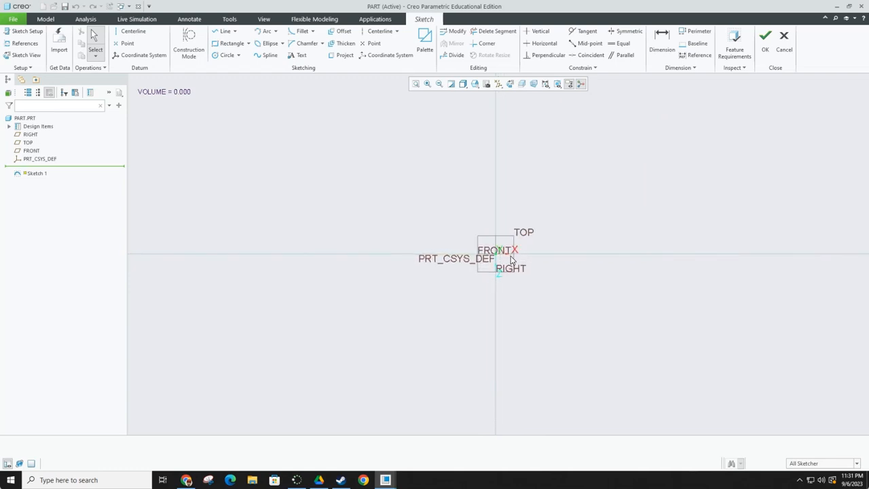
scroll(511, 259, up, 5)
scroll(510, 259, down, 3)
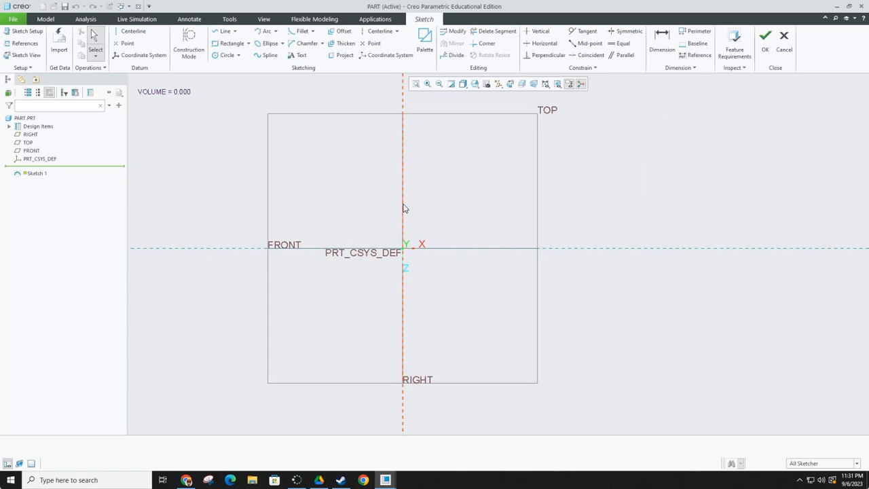
Step: Sketch a closed four-sided rectangle with lines around the coordinate system origin
click(225, 31)
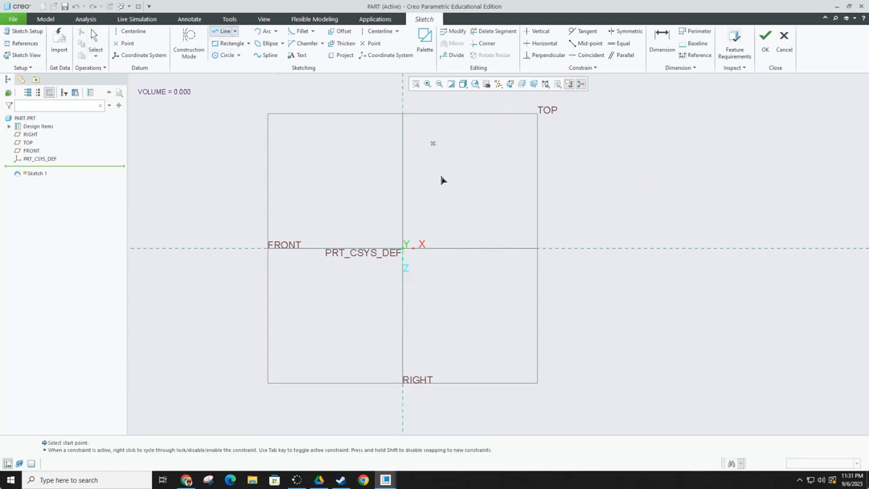
click(356, 209)
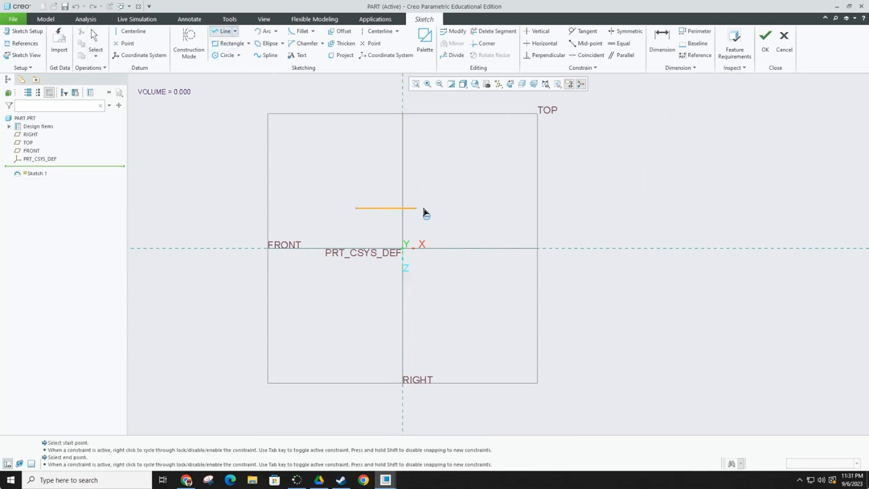
click(456, 208)
click(442, 292)
click(356, 289)
click(356, 210)
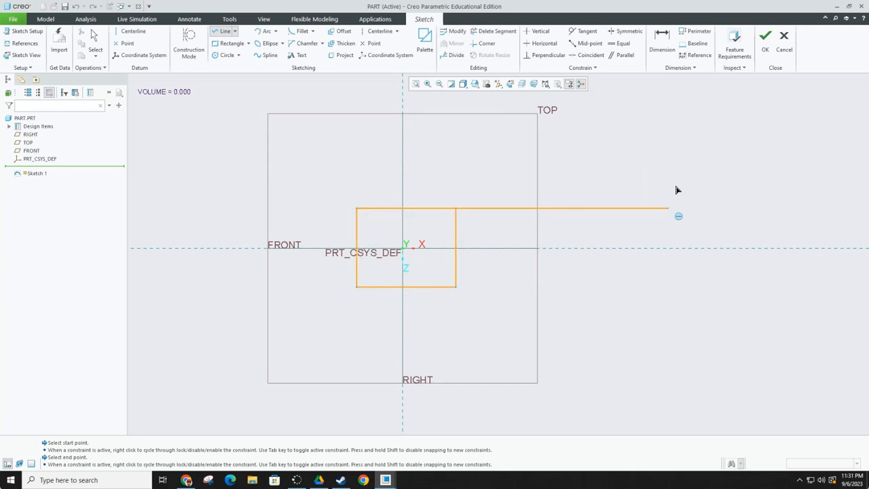
middle_click(508, 182)
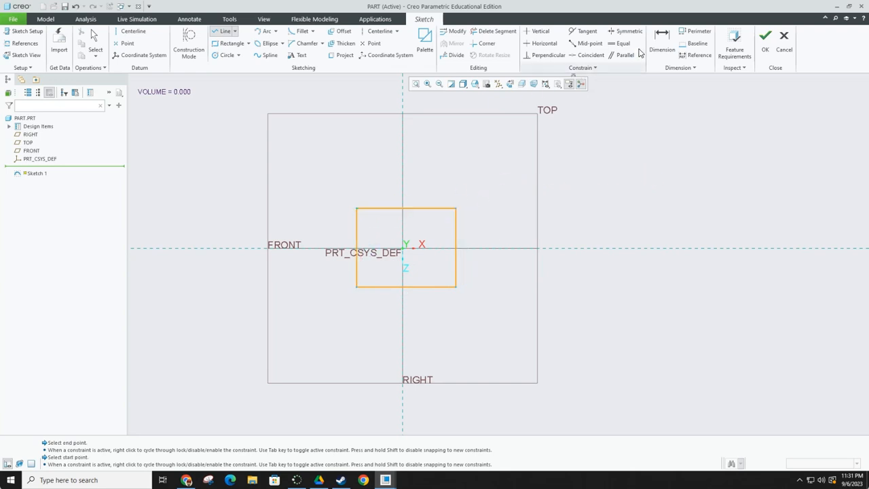
Step: Dimension the rectangle's upper horizontal edge and set its width to 6
click(663, 41)
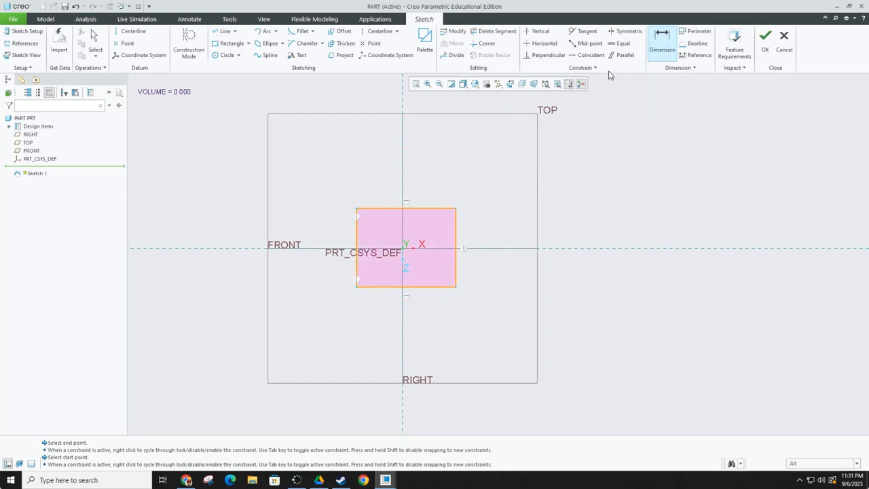
middle_click(420, 184)
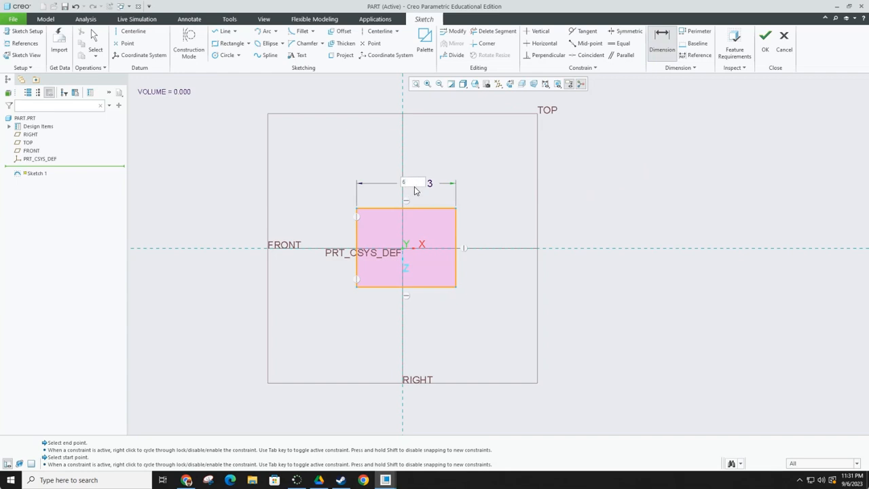
key(Return)
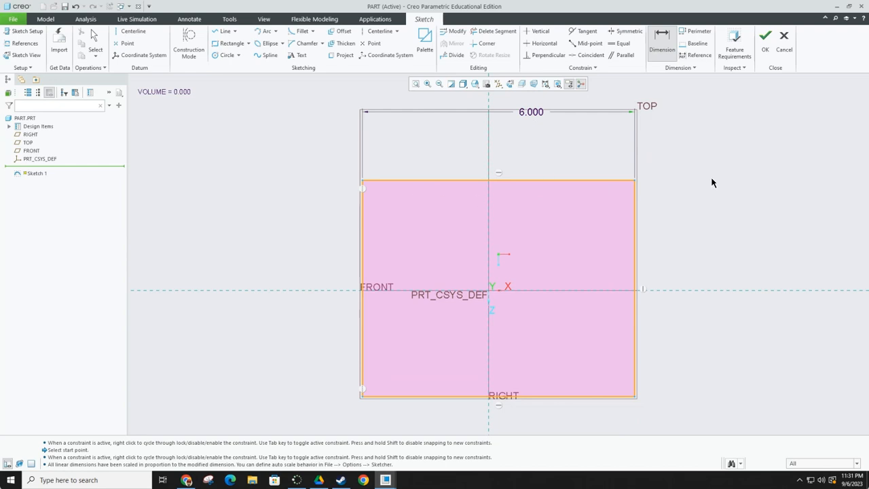
Step: Dimension the rectangle's vertical edge on the positive X side and set its height to 4
click(635, 247)
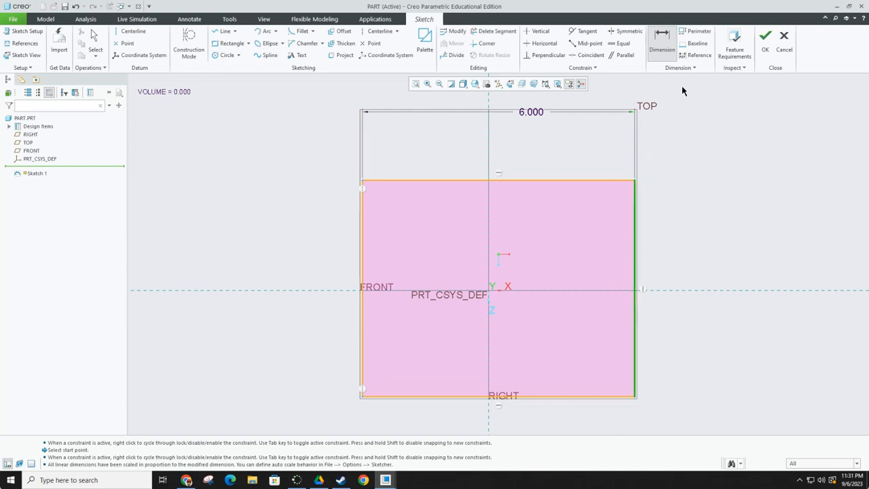
middle_click(684, 263)
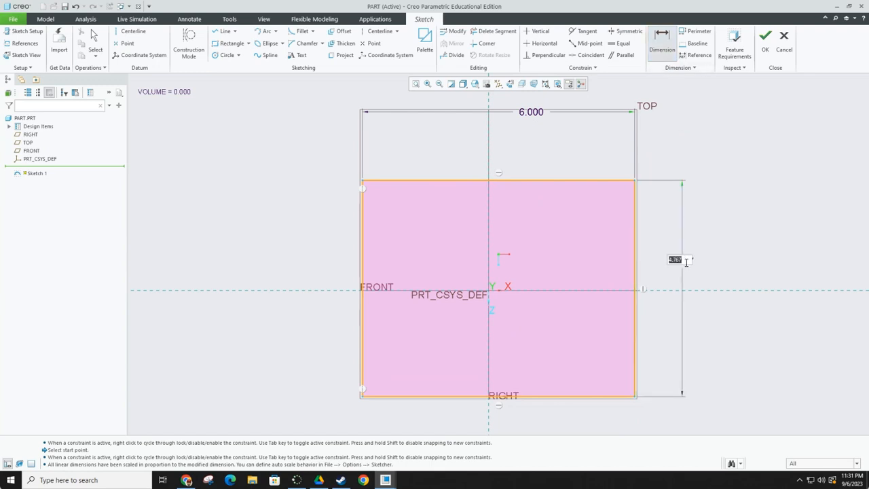
text(4)
key(Return)
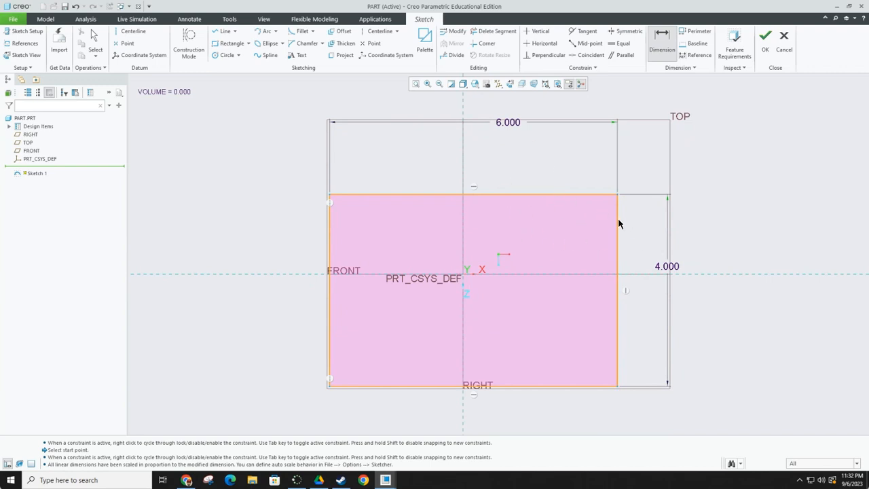
Step: Complete the rectangle sketch and switch the part to the default orientation
click(17, 22)
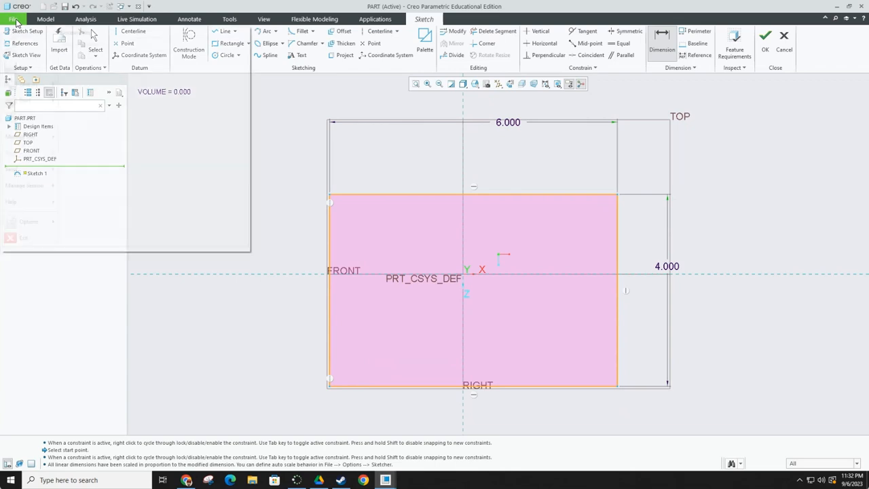
click(705, 155)
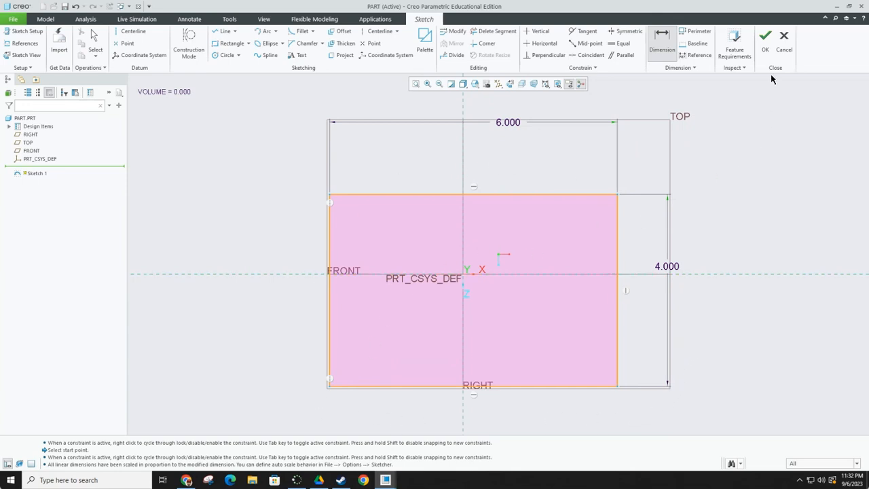
click(766, 42)
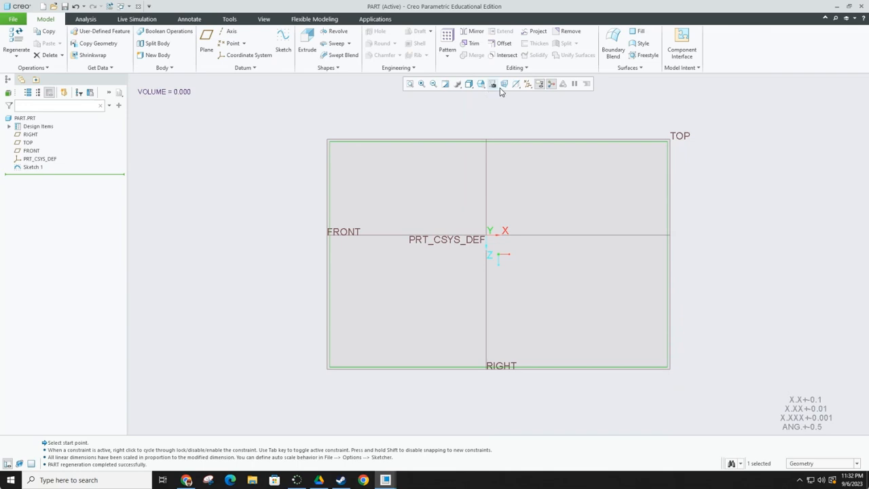
click(481, 84)
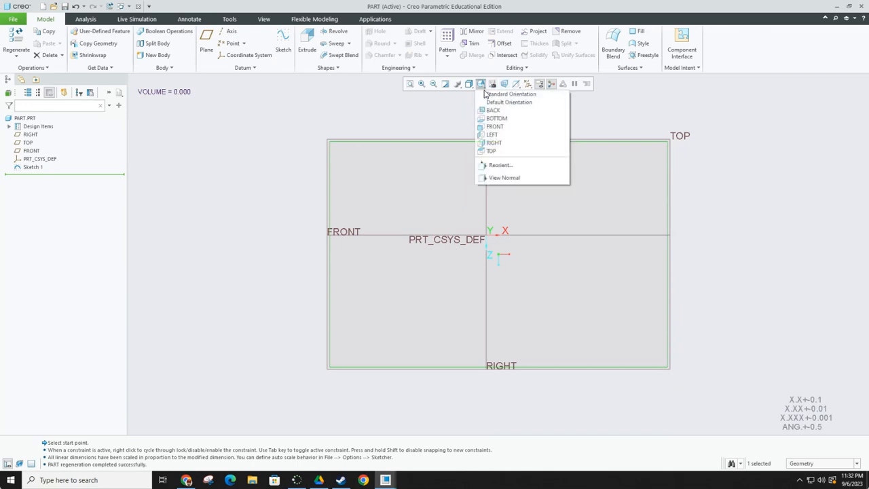
click(500, 101)
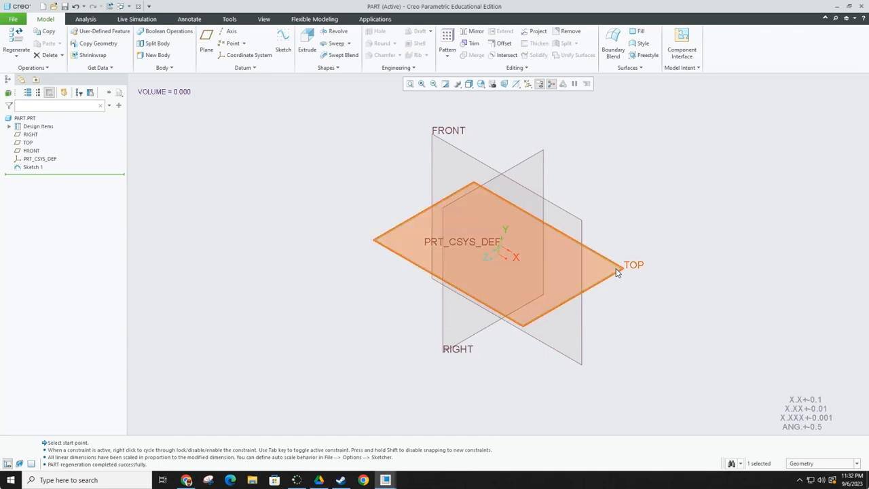
scroll(615, 270, up, 3)
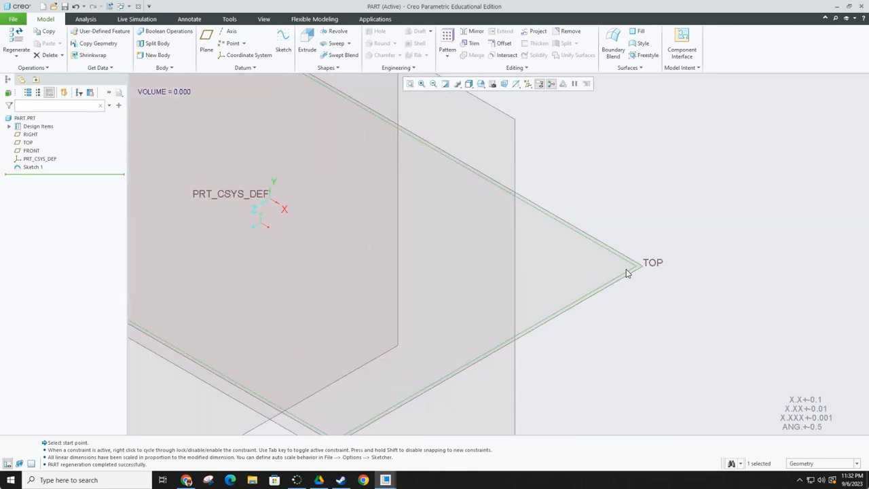
scroll(630, 267, down, 4)
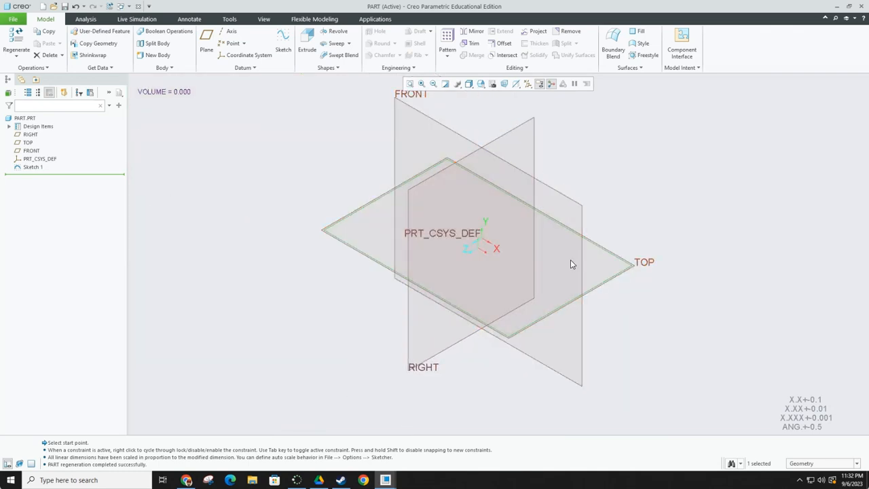
Step: Turn off the display of the datum planes so only the sketch and coordinate system are shown
click(528, 85)
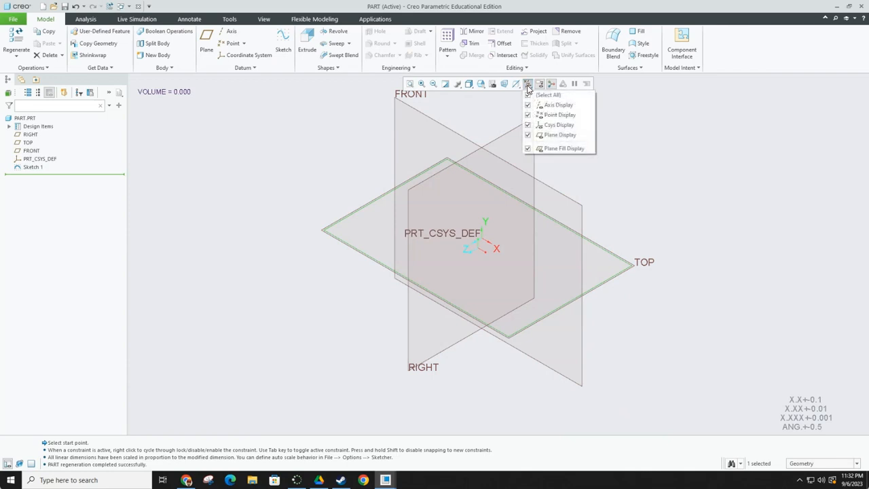
click(528, 136)
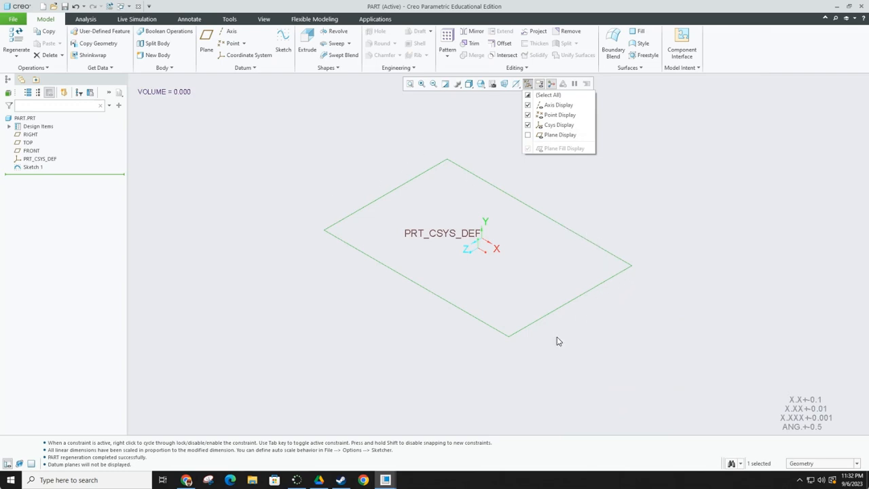
click(630, 225)
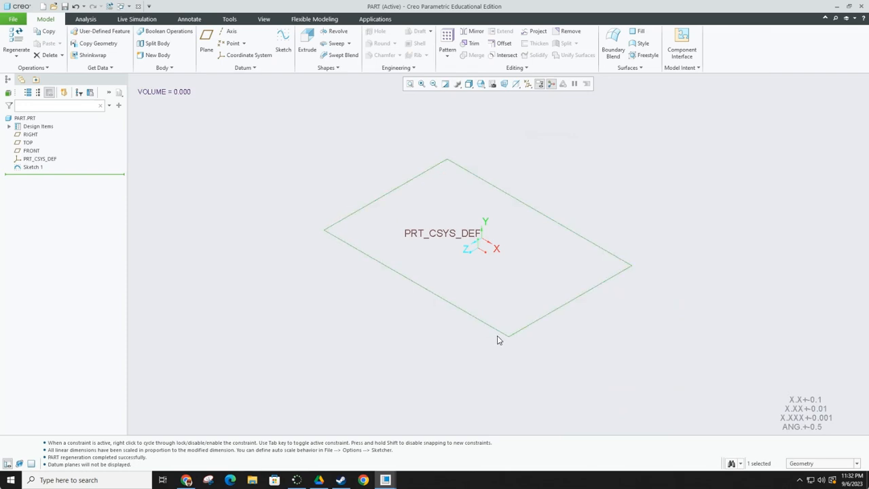
click(16, 21)
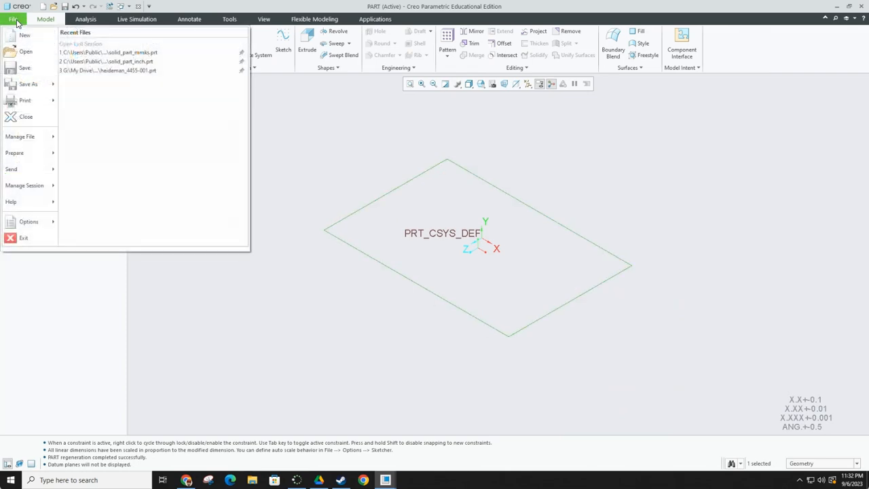
click(25, 35)
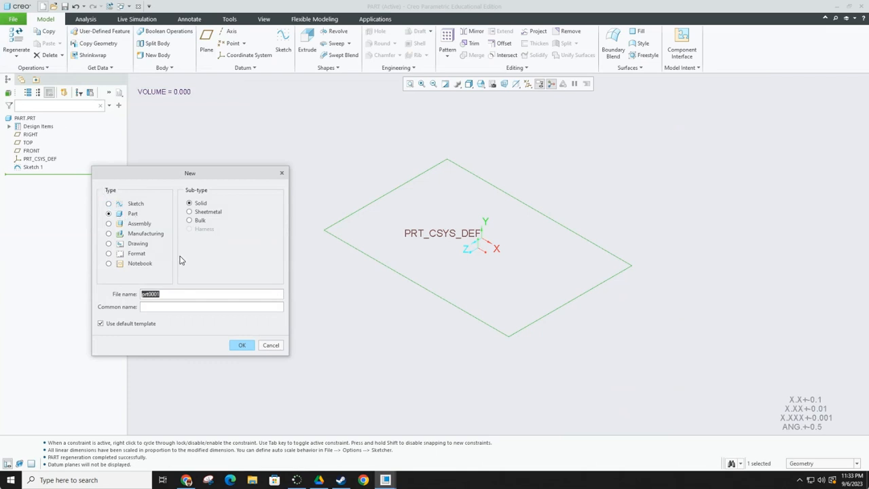
click(271, 345)
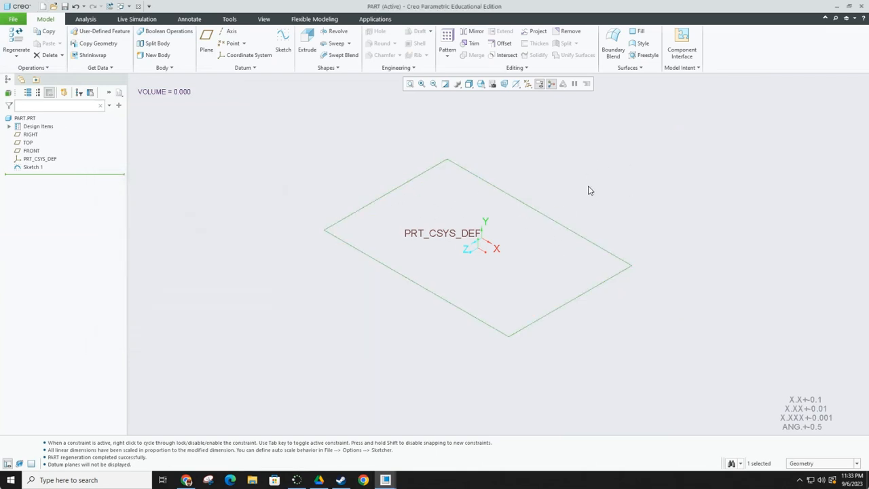
Step: Extrude the rectangle sketch into a solid block with a depth of 3
click(553, 221)
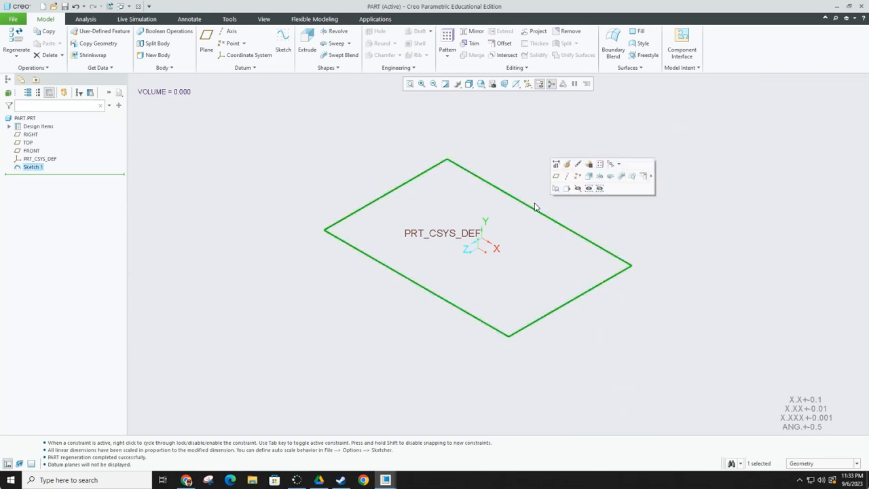
click(307, 44)
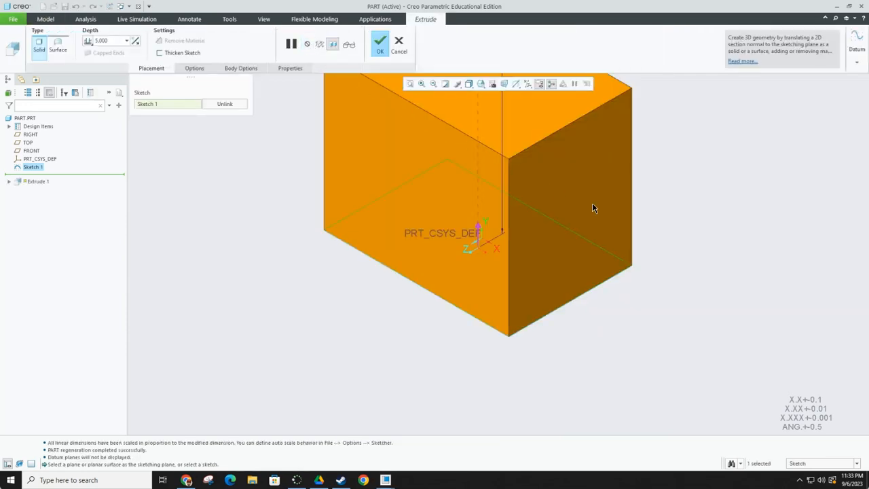
scroll(593, 208, up, 2)
scroll(593, 207, down, 5)
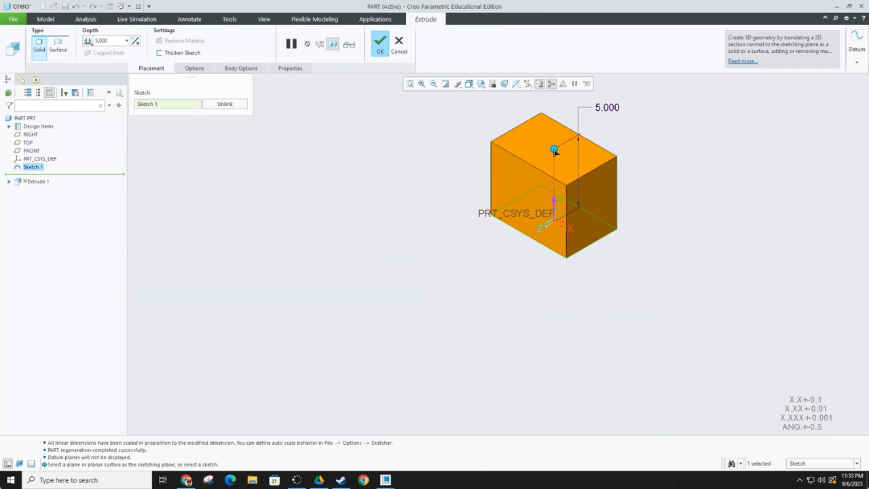
drag(555, 152, 579, 163)
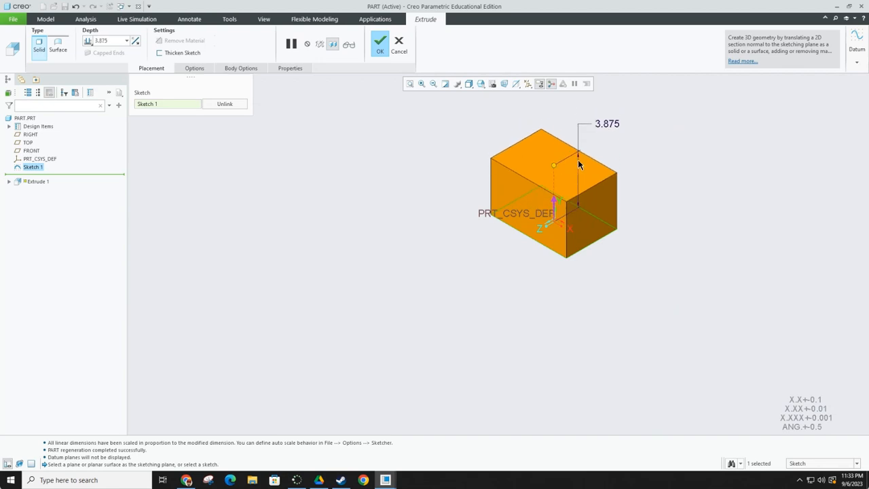
double_click(606, 124)
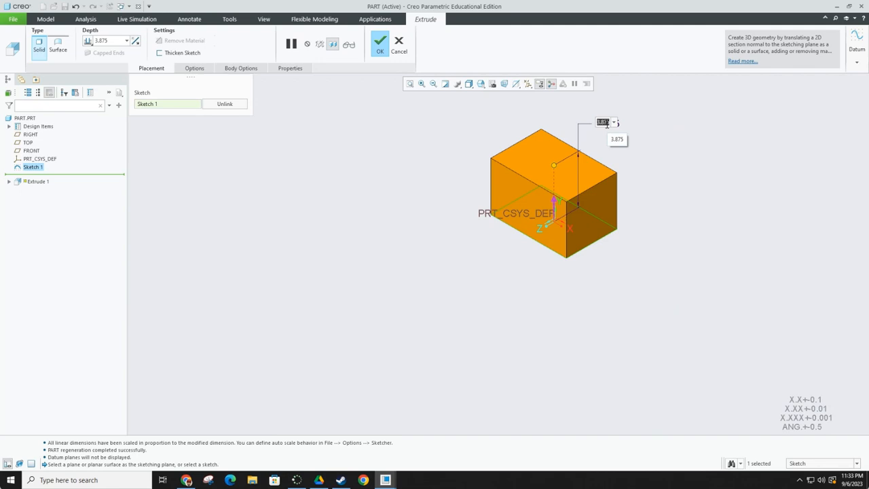
text(3)
key(Return)
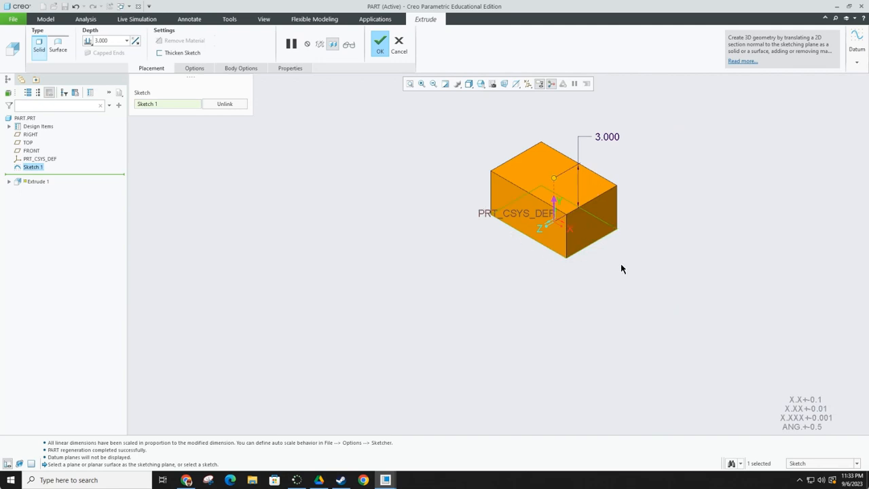
click(381, 46)
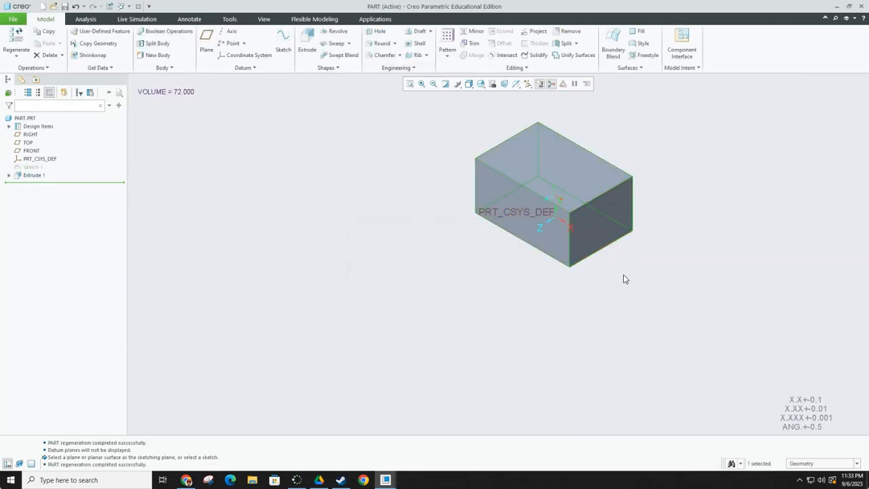
Step: Turn on perspective view for the extruded block and examine it from different angles
mouse_move(620, 276)
middle_down()
mouse_move(544, 278)
mouse_move(607, 283)
mouse_move(638, 267)
mouse_move(628, 252)
mouse_move(547, 235)
mouse_move(625, 227)
mouse_move(415, 219)
mouse_move(396, 233)
mouse_move(414, 247)
mouse_move(402, 243)
mouse_move(578, 213)
mouse_move(624, 221)
mouse_move(669, 250)
mouse_move(643, 245)
mouse_move(668, 249)
middle_up()
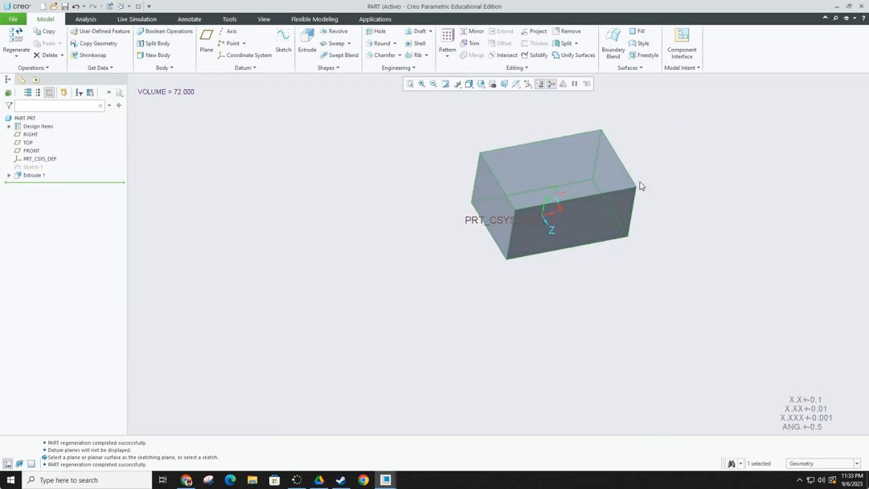
click(506, 87)
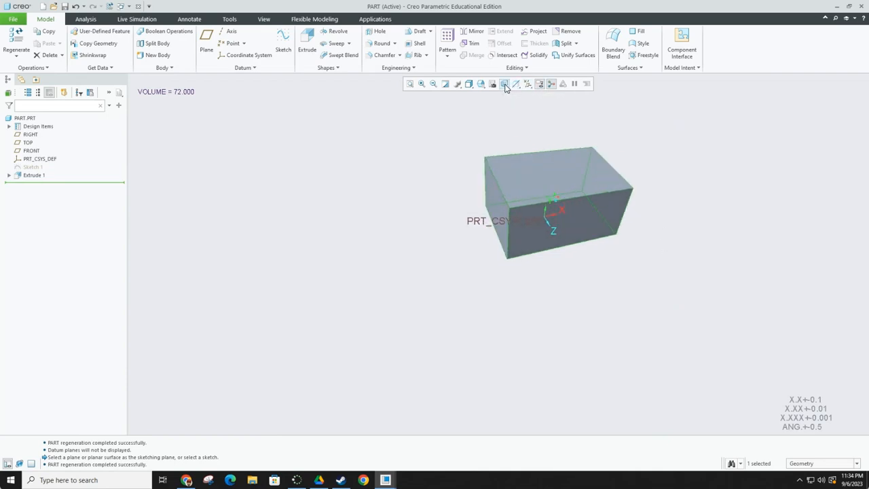
mouse_move(572, 279)
middle_down()
mouse_move(559, 241)
mouse_move(498, 235)
mouse_move(465, 271)
mouse_move(447, 266)
mouse_move(534, 274)
mouse_move(501, 299)
mouse_move(500, 278)
middle_up()
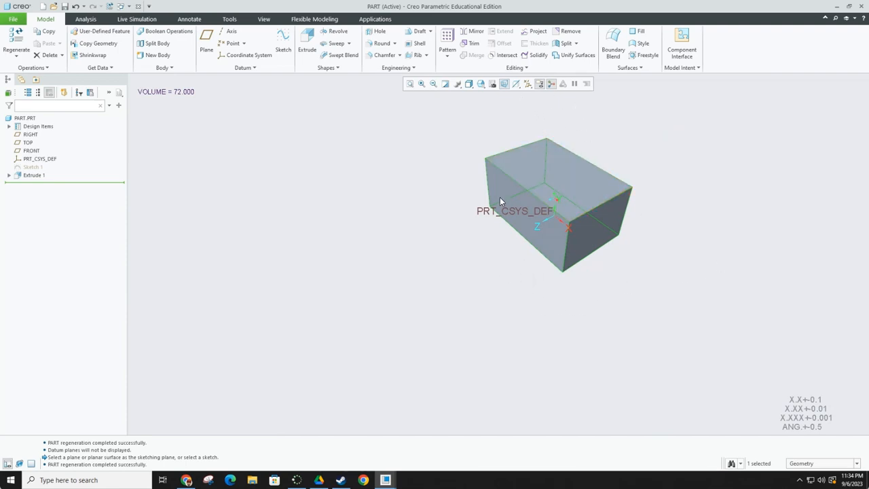
Step: Turn the display of the datum planes back on
click(528, 85)
click(528, 134)
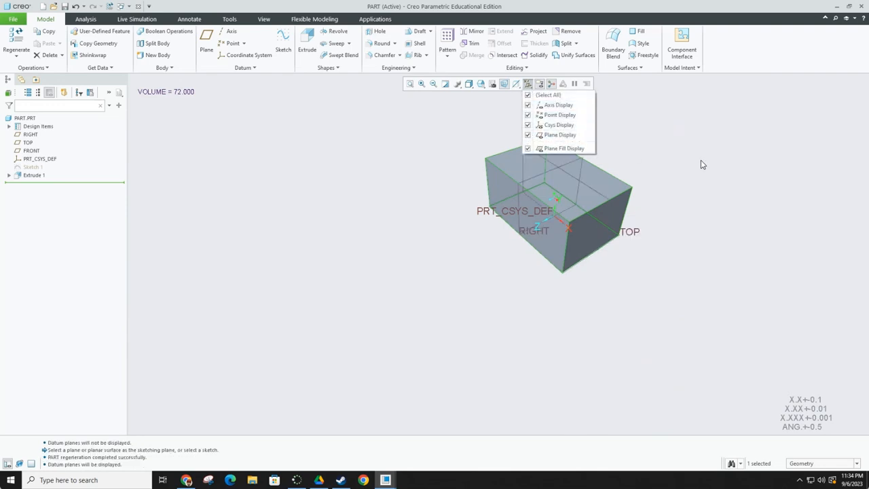
click(645, 178)
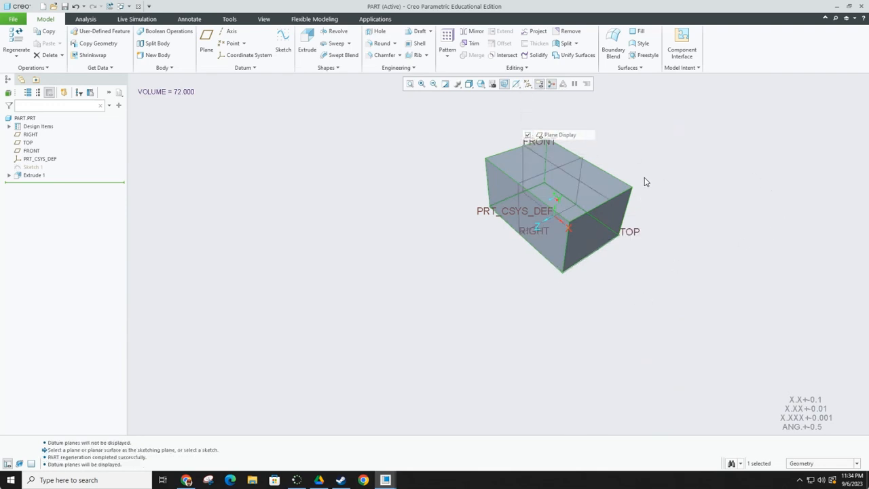
Step: Sketch a closed upright rectangle from lines on the FRONT plane, about 3.5 tall and reaching above the block's upper edge
click(534, 154)
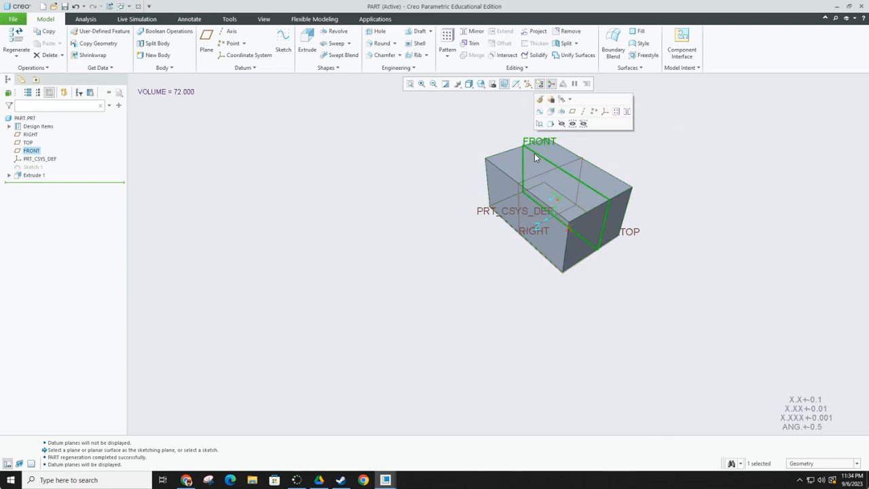
click(284, 42)
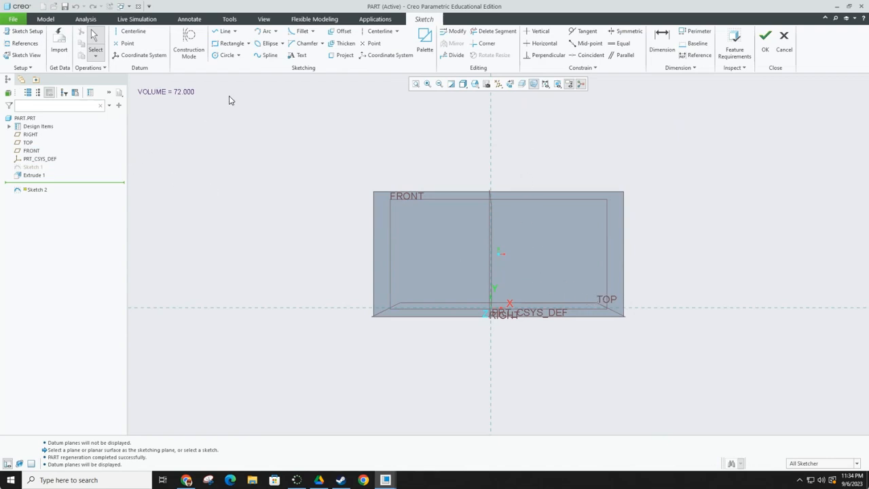
click(224, 32)
click(535, 275)
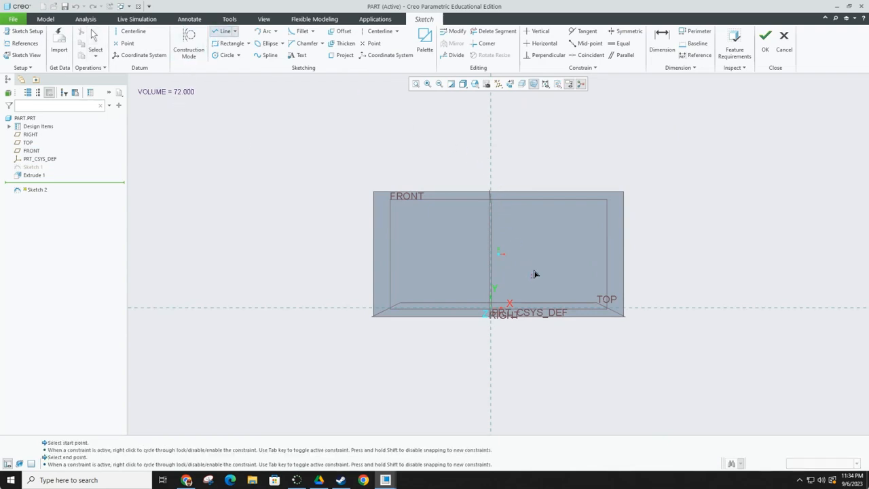
click(533, 152)
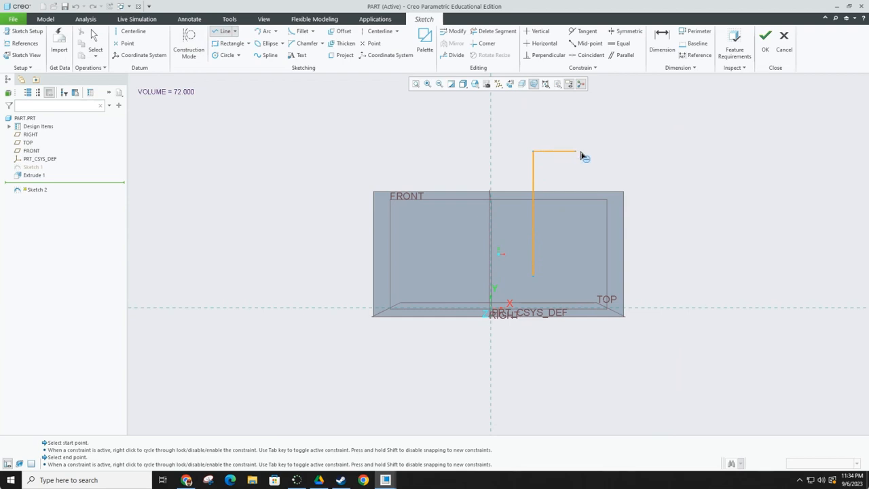
click(588, 281)
click(536, 276)
Step: Dimension the upright rectangle with a height of 3 and a width of 1, and finish the sketch
click(662, 42)
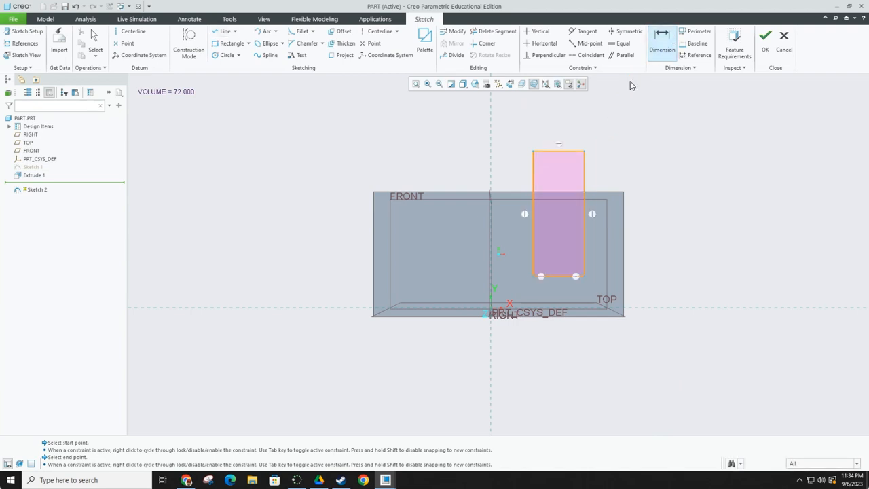
click(585, 182)
middle_click(617, 176)
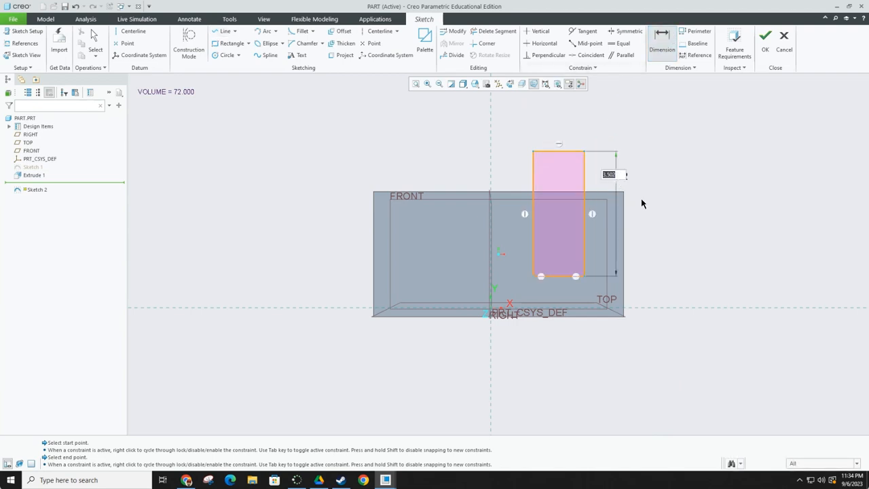
text(3)
key(Return)
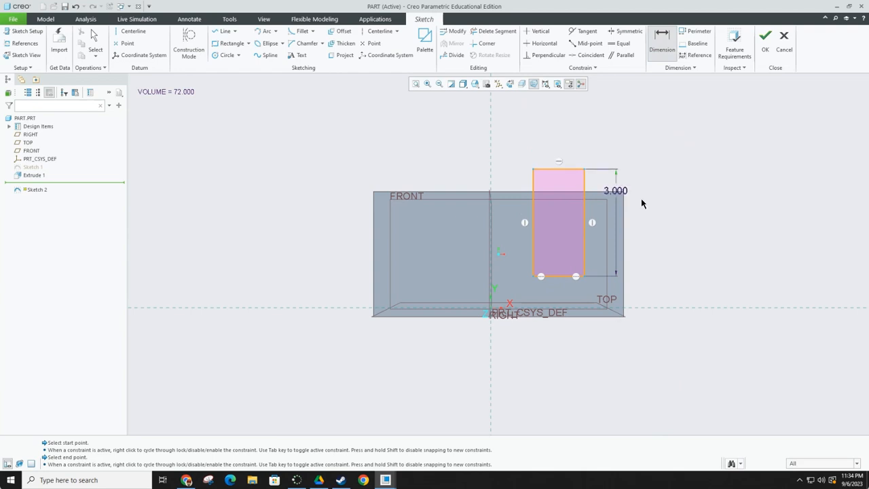
click(565, 170)
middle_click(560, 146)
text(1)
key(Return)
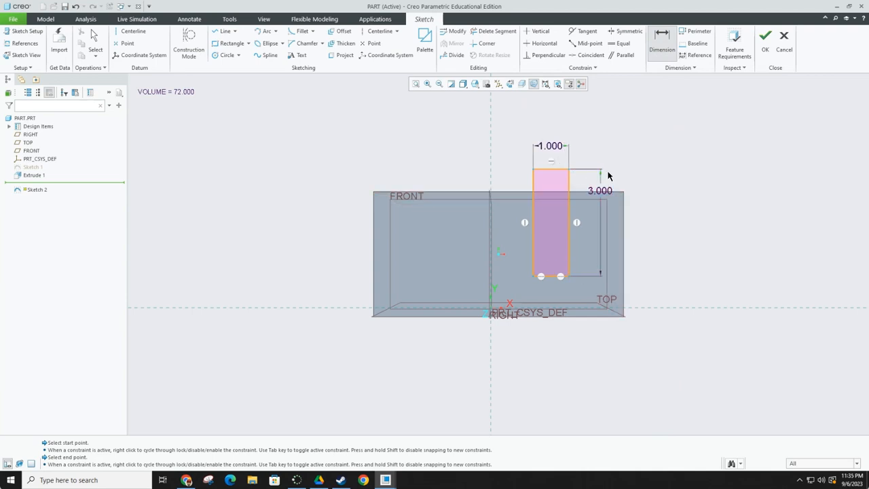
click(765, 41)
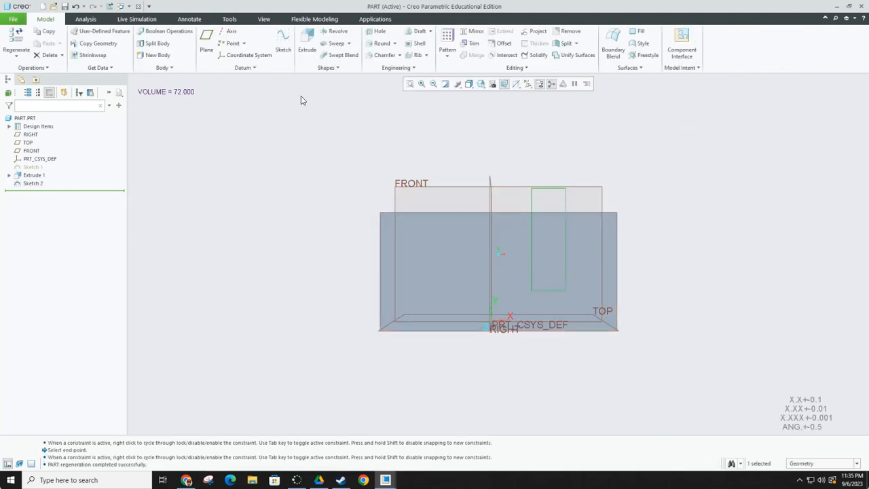
Step: Extrude the 3 by 1 rectangle as a solid bar through the block's front face with a depth of 5
click(534, 203)
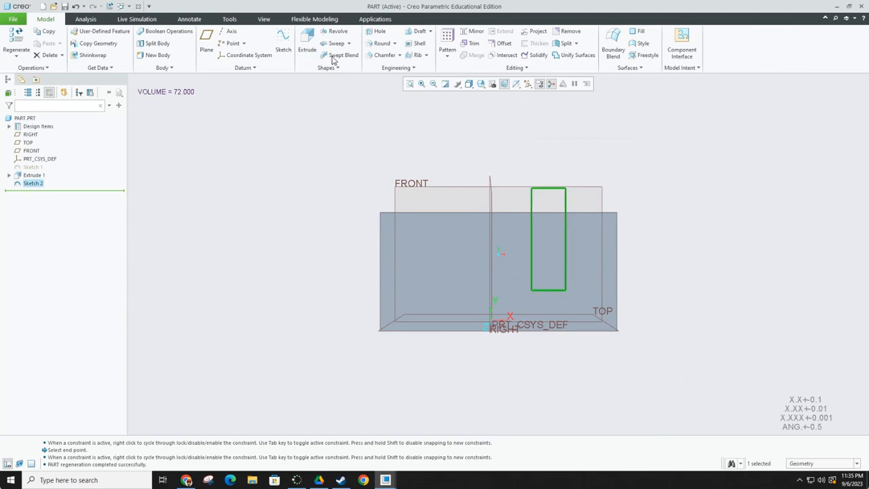
click(305, 42)
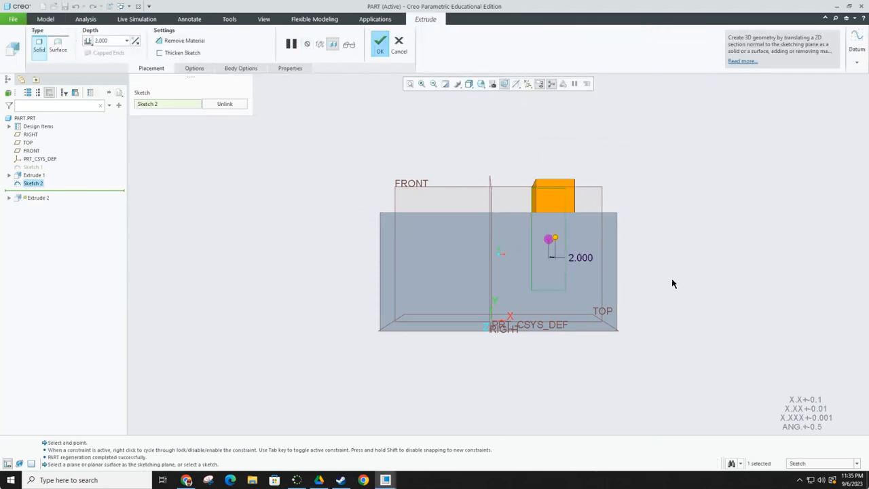
middle_drag(673, 283, 646, 309)
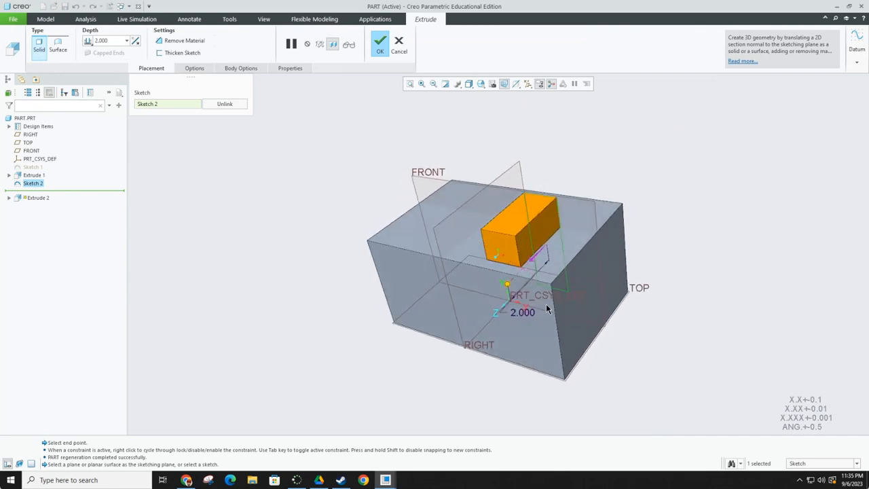
drag(507, 288, 428, 367)
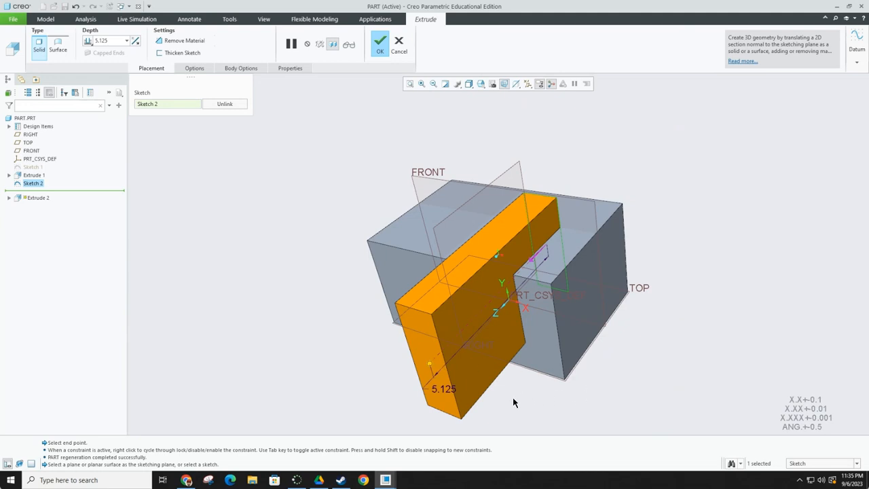
mouse_move(429, 364)
mouse_down()
mouse_move(476, 350)
mouse_move(639, 180)
mouse_move(636, 169)
mouse_move(585, 248)
mouse_move(431, 368)
mouse_up()
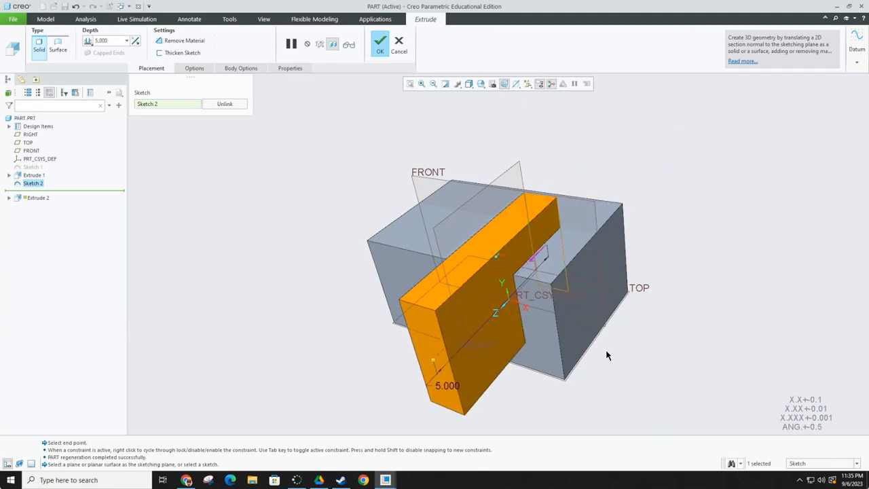
mouse_move(610, 377)
middle_down()
mouse_move(639, 363)
mouse_move(605, 373)
mouse_move(695, 368)
mouse_move(596, 349)
mouse_move(596, 359)
mouse_move(550, 352)
mouse_move(642, 324)
mouse_move(553, 347)
mouse_move(520, 319)
mouse_move(475, 323)
mouse_move(621, 381)
mouse_move(551, 385)
mouse_move(663, 328)
mouse_move(648, 351)
mouse_move(617, 358)
mouse_move(703, 344)
mouse_move(613, 363)
mouse_move(645, 365)
mouse_move(683, 351)
mouse_move(684, 341)
mouse_move(577, 332)
mouse_move(603, 353)
middle_up()
click(382, 51)
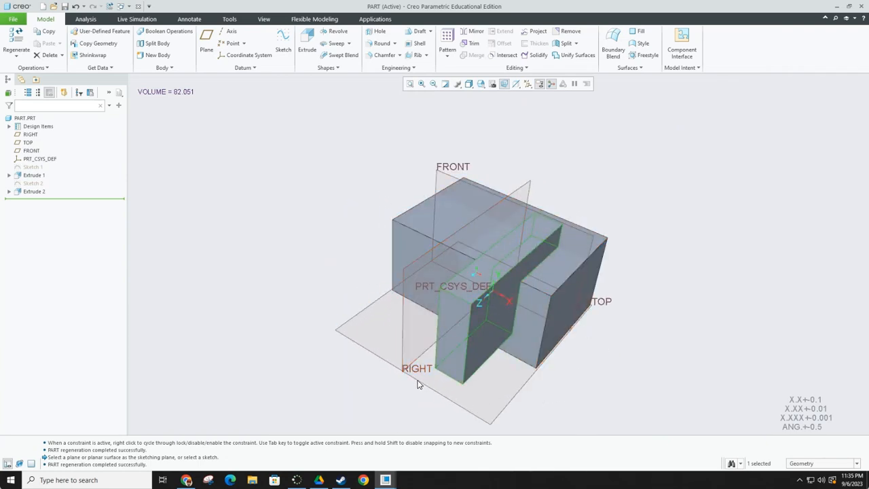
Step: Sketch a small, nearly square rectangle from lines on the TOP plane, in front of the block and beside the bar, and finish the sketch
click(383, 364)
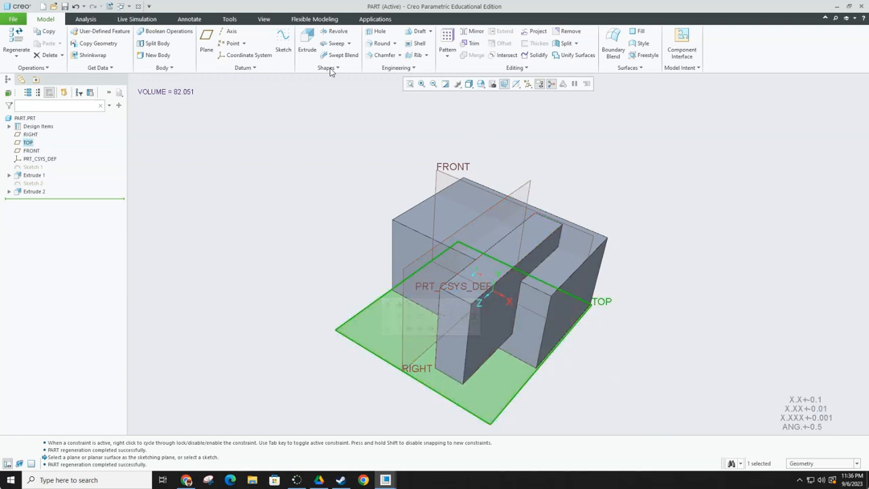
click(283, 42)
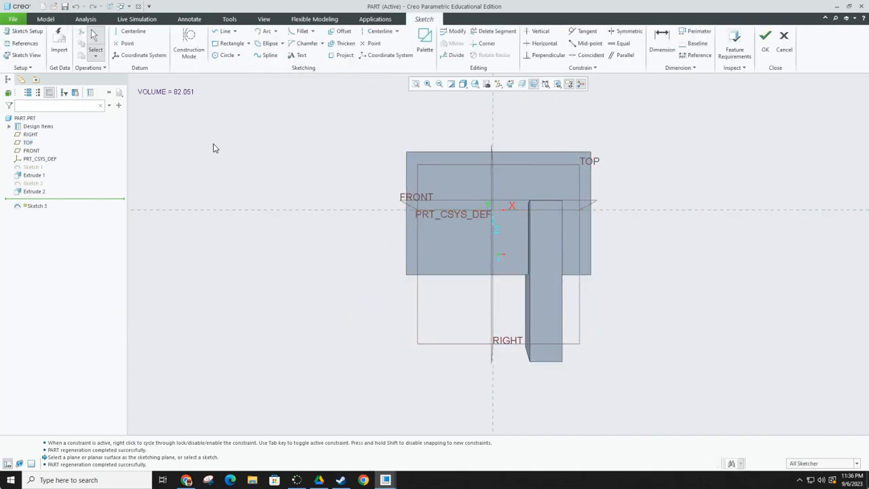
click(223, 32)
click(440, 310)
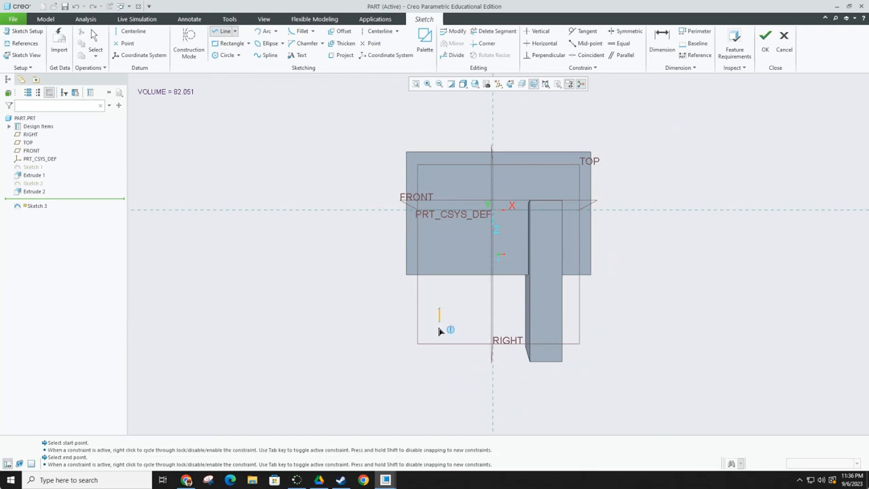
click(440, 331)
click(465, 331)
click(465, 309)
click(440, 309)
click(762, 53)
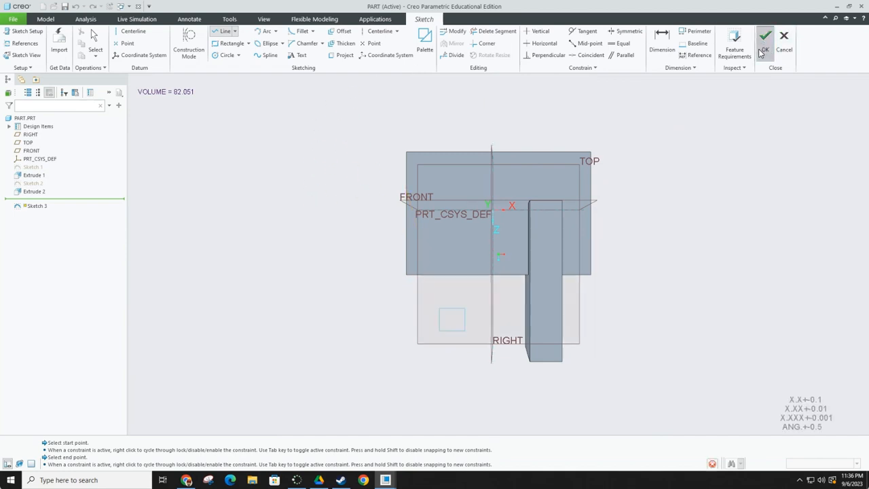
Step: Extrude the small rectangle upward from the TOP plane into a solid post with a depth of 6
click(439, 319)
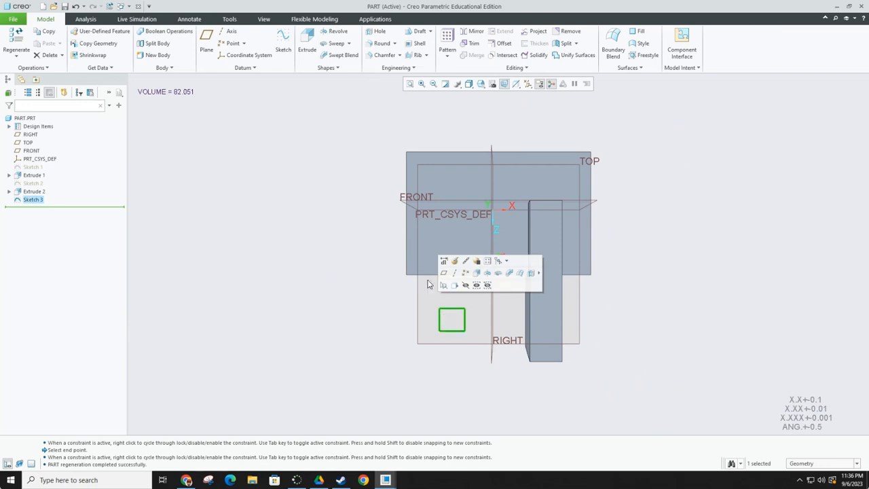
click(309, 43)
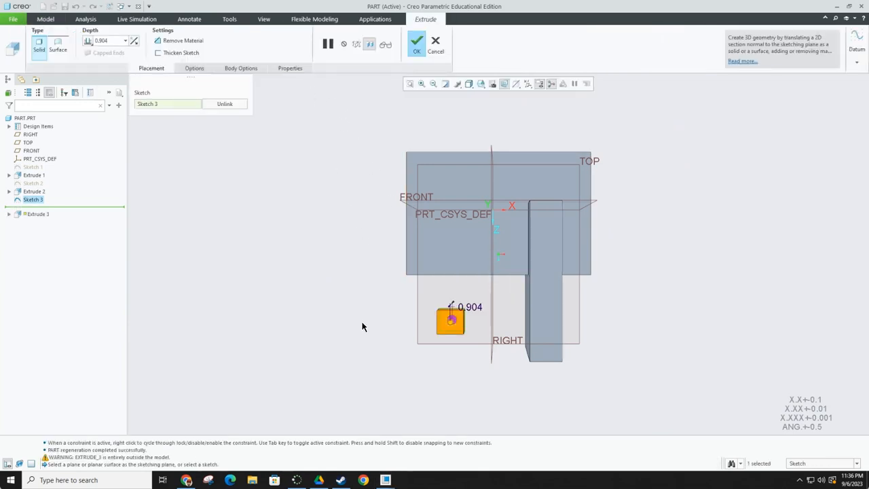
middle_drag(362, 325, 353, 260)
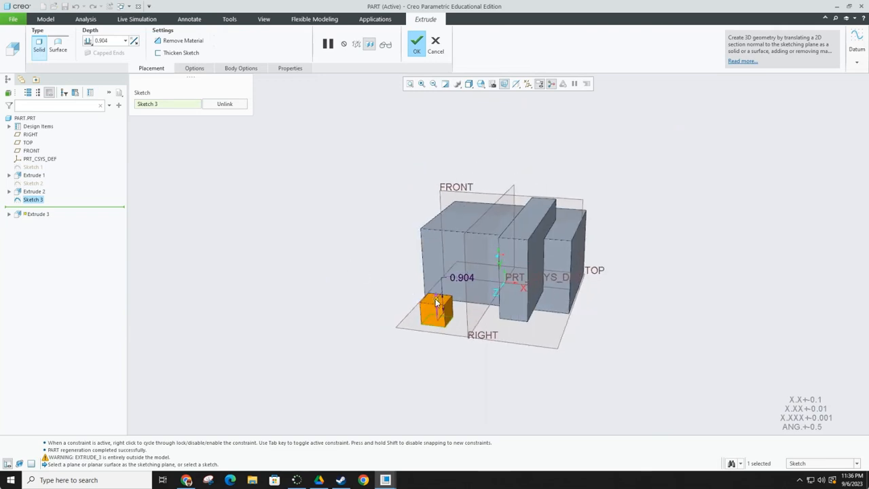
drag(436, 301, 435, 168)
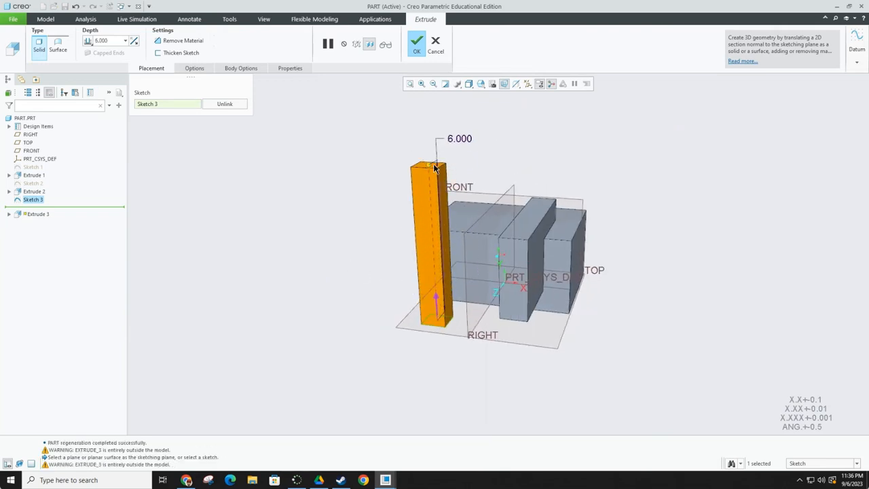
click(417, 47)
mouse_move(660, 297)
middle_down()
mouse_move(627, 288)
mouse_move(598, 320)
mouse_move(602, 346)
mouse_move(627, 332)
mouse_move(600, 330)
mouse_move(646, 298)
middle_up()
middle_drag(382, 334, 435, 351)
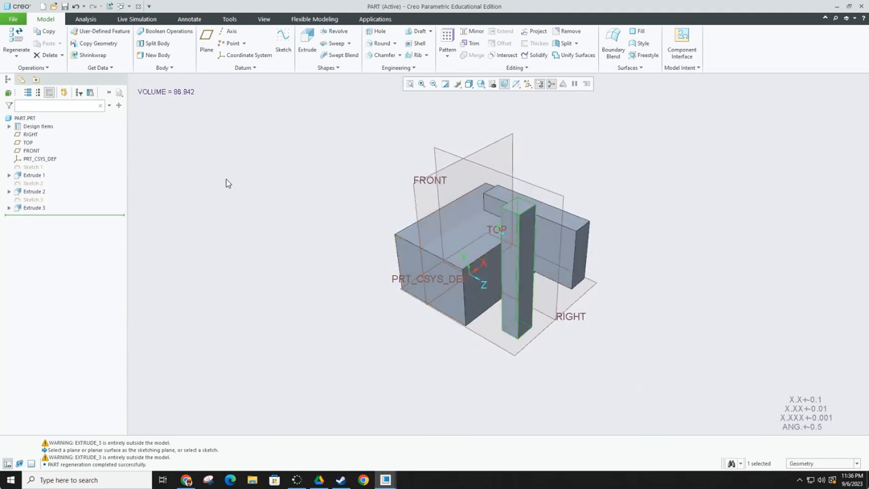
Step: Examine the file types and default template option offered for a new file, trying the Sketch and Part types, without creating one
click(13, 19)
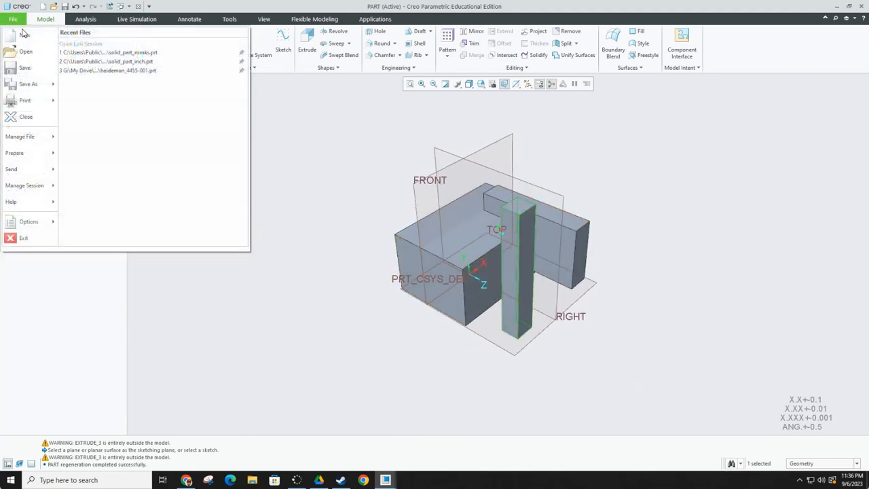
click(23, 35)
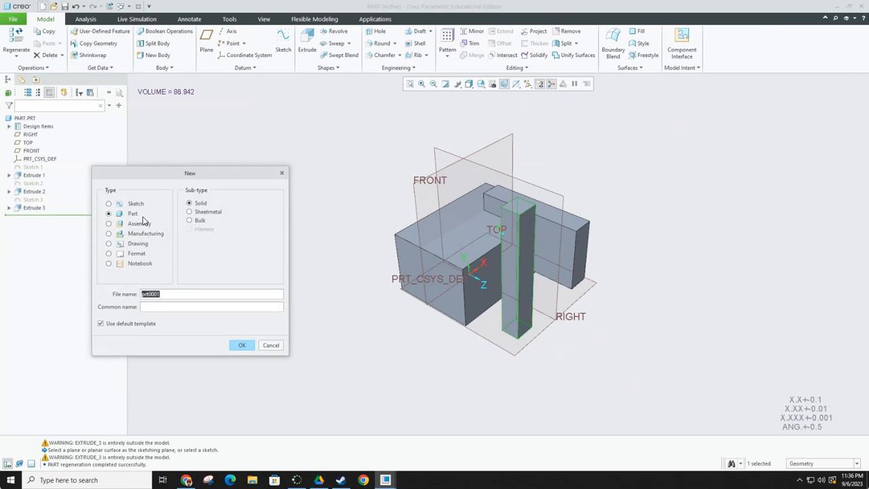
click(271, 345)
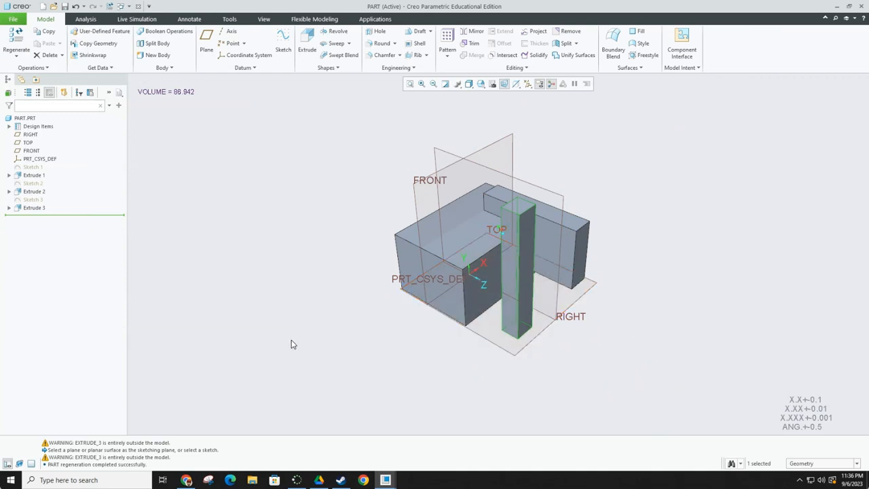
click(13, 20)
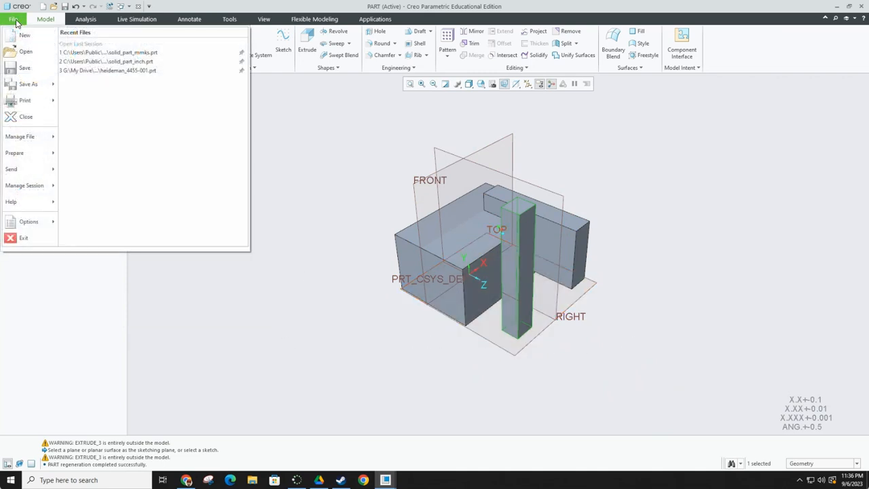
click(24, 34)
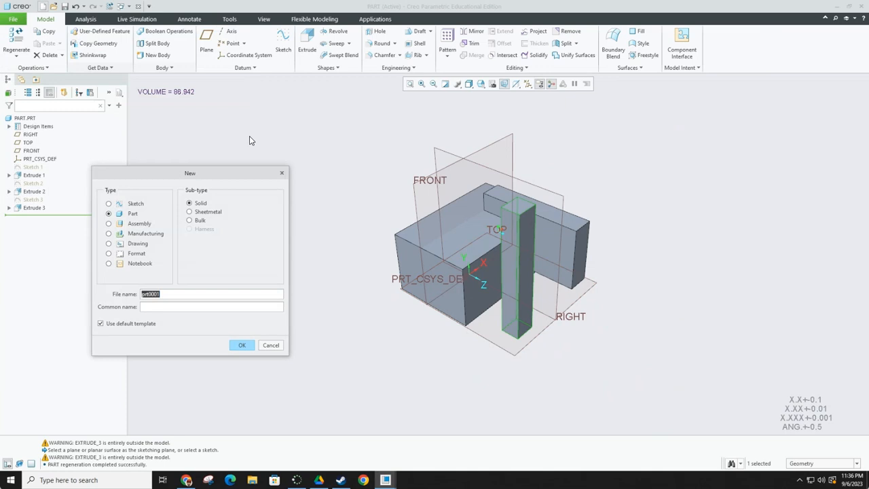
click(136, 204)
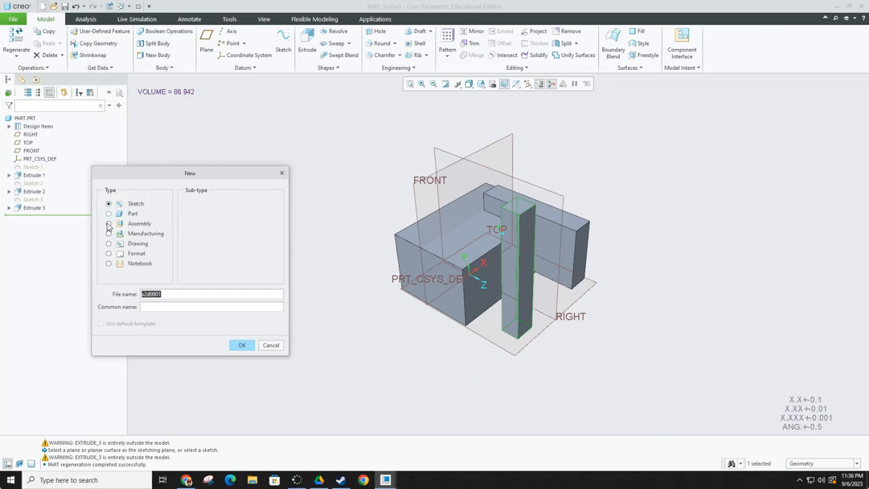
click(133, 214)
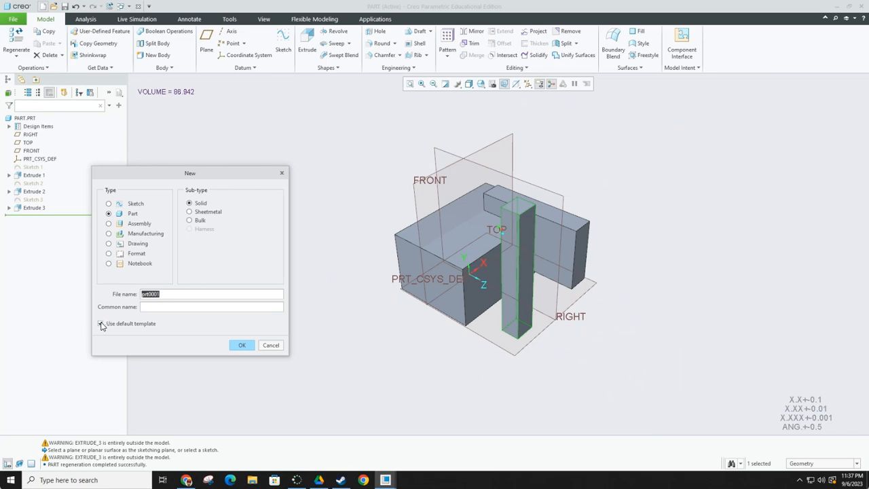
click(271, 345)
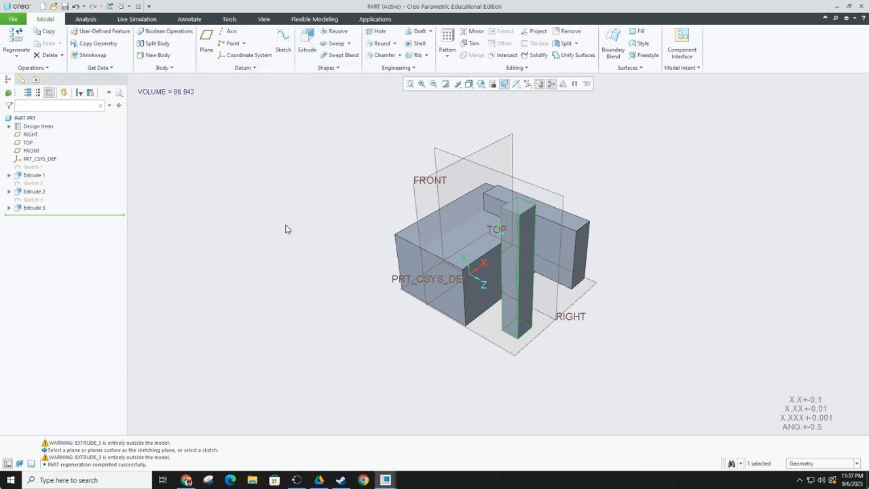
Step: Start creating a new file, opening its type and name settings
mouse_move(547, 327)
middle_down()
mouse_move(536, 343)
mouse_move(548, 339)
mouse_move(543, 319)
mouse_move(492, 307)
mouse_move(504, 257)
middle_up()
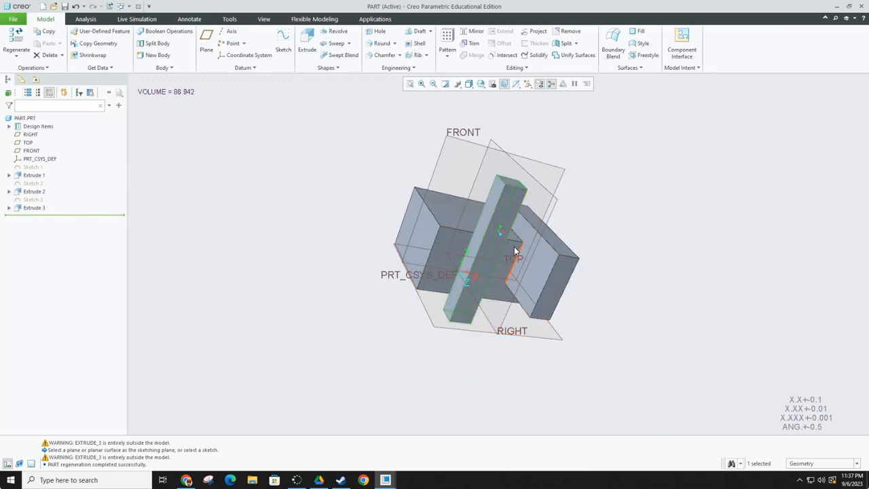
middle_drag(625, 313, 449, 332)
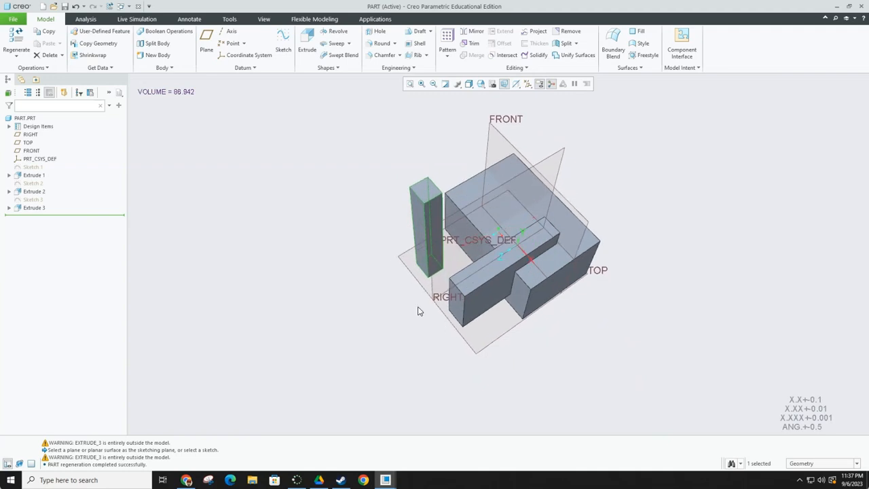
click(15, 20)
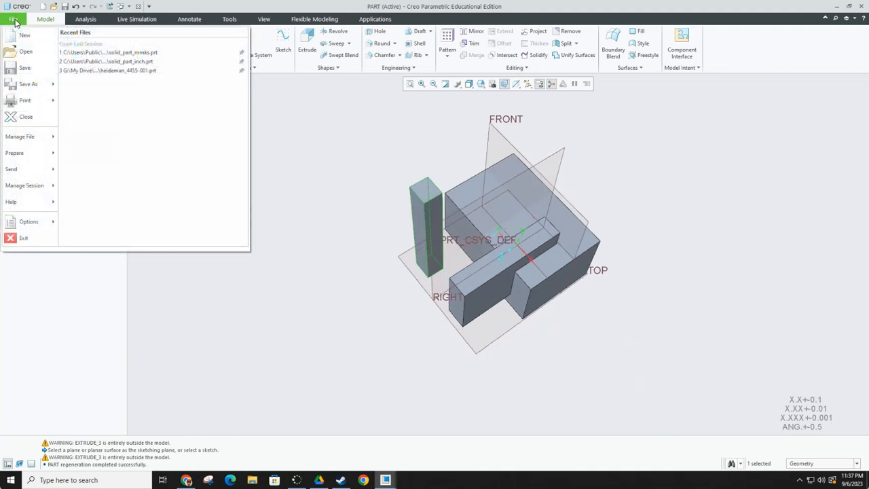
click(19, 35)
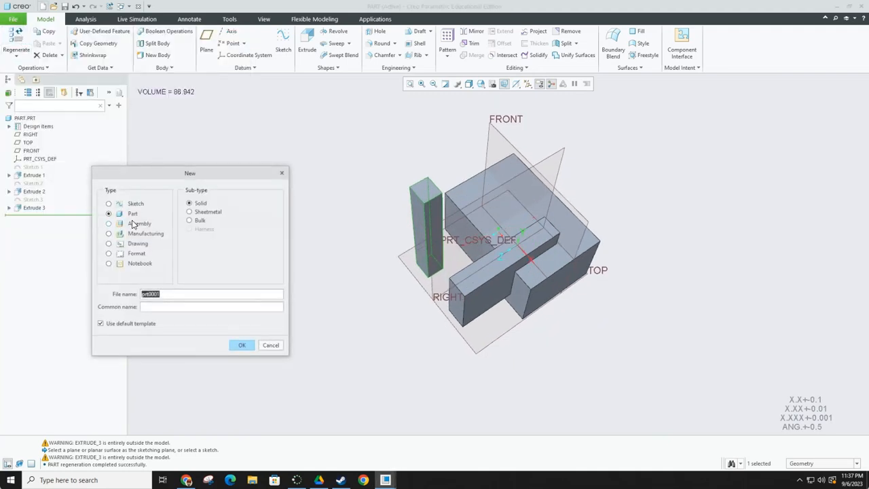